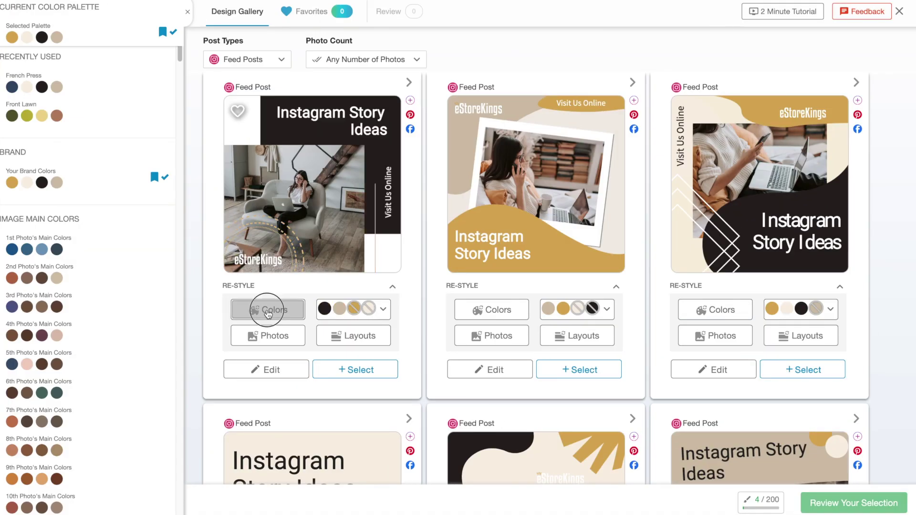
- Recolour the first design, swap the second's photo twice, and change the third's layout twice
click(268, 311)
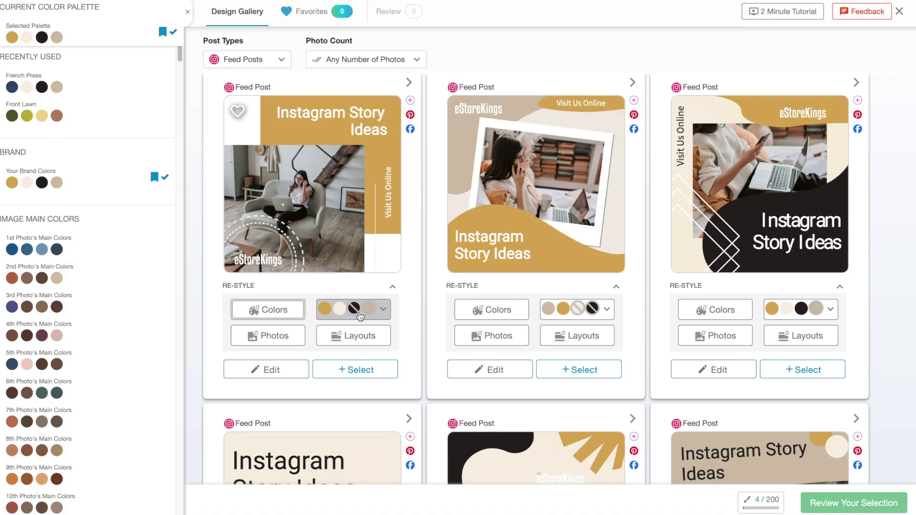
click(465, 337)
click(466, 337)
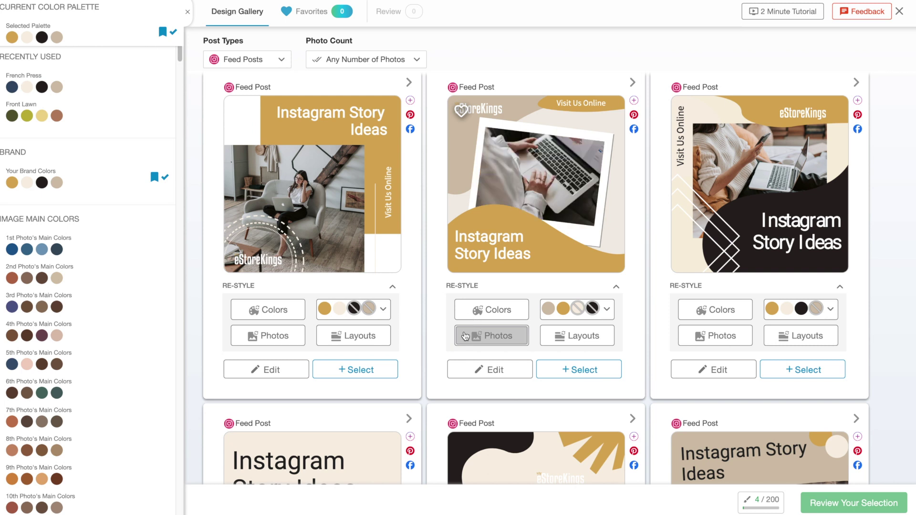
click(780, 339)
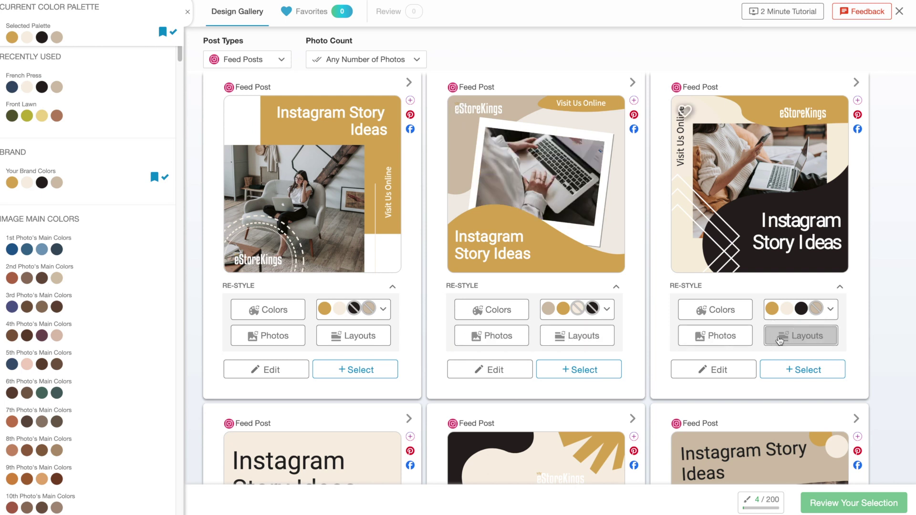
click(779, 338)
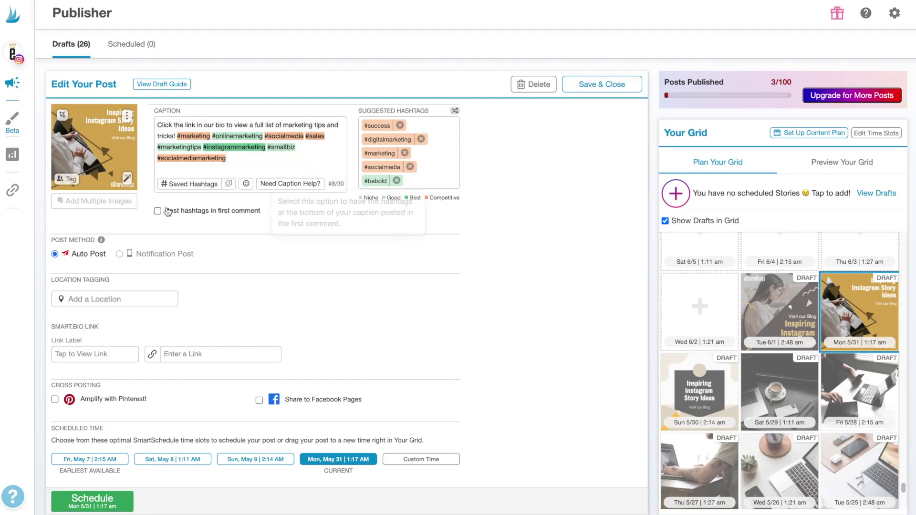
- Post hashtags in the first comment and add a smaller two-line headline 'Marketing Tips & Tricks'
click(158, 211)
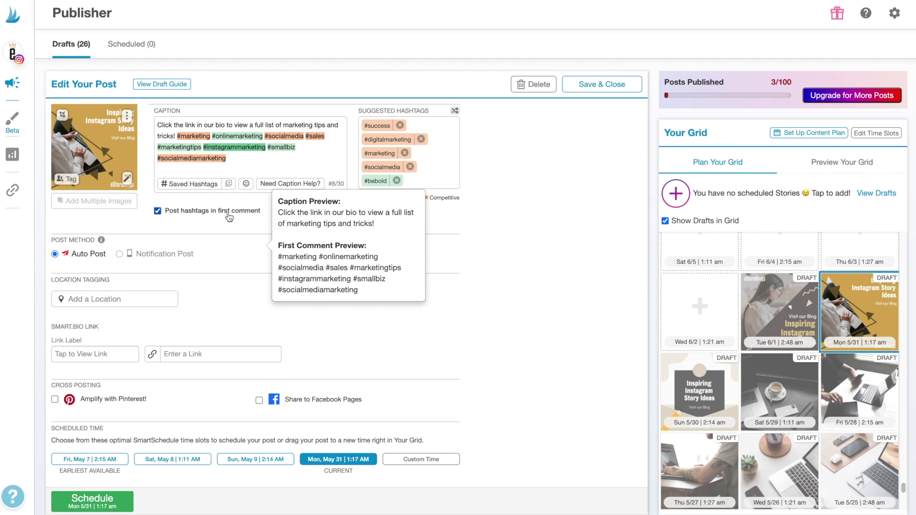
text(Marketing Tips & Tricks)
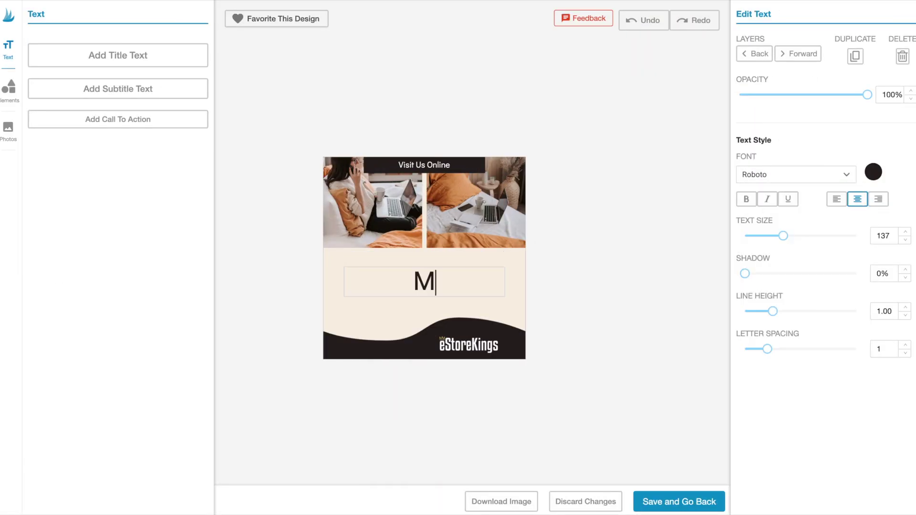
key(ctrl+a)
drag(787, 239, 781, 238)
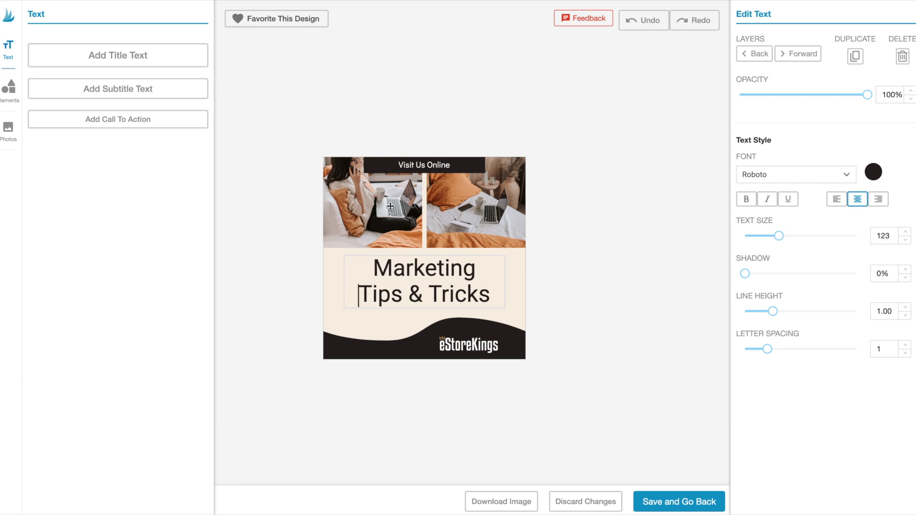
- Replace the old photos with a cropped laptop photo placed behind the banner
click(400, 201)
key(Delete)
click(19, 128)
click(113, 59)
click(751, 182)
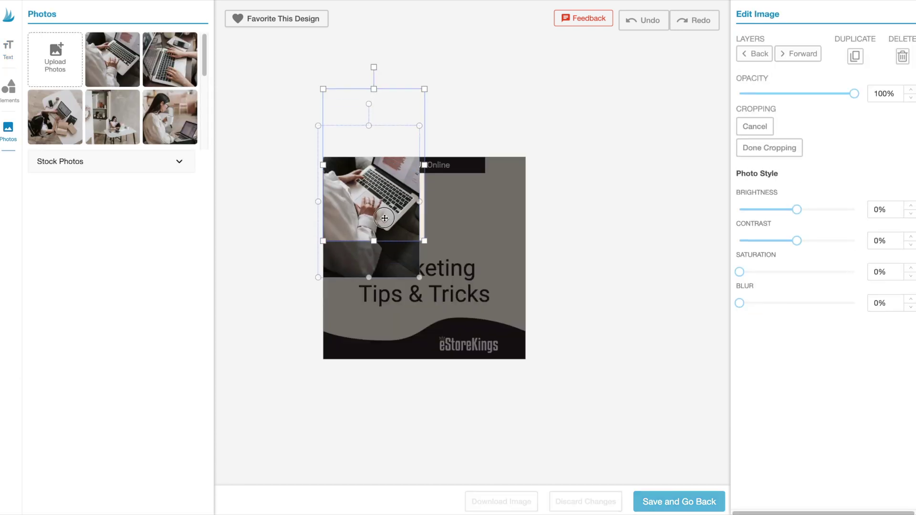
click(769, 204)
click(750, 55)
click(540, 208)
- Add the woman-at-table photo top-right behind the banner and change the banner text to 'Visit Our Blog'
click(113, 117)
drag(495, 185, 482, 191)
click(750, 55)
click(472, 166)
text(Visit Our Blog)
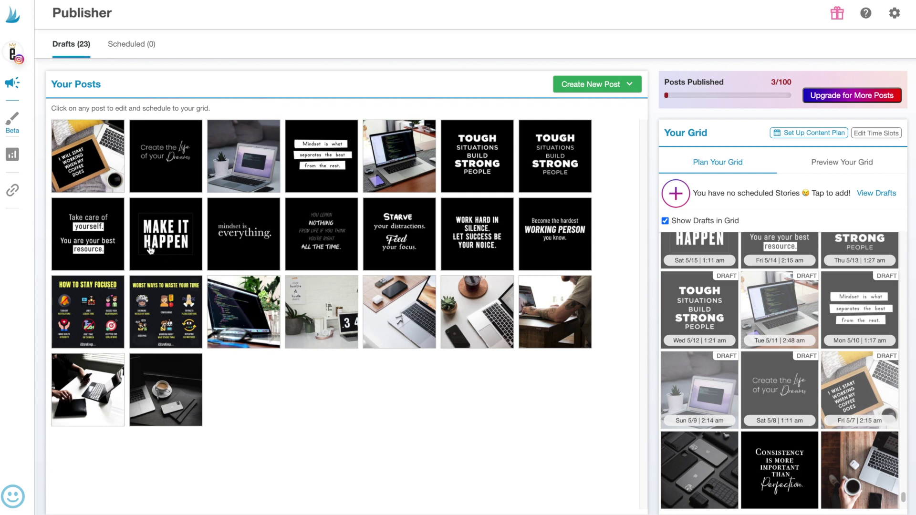
- Open Tailwind Create from Publisher and highlight the feature descriptions on the welcome page
click(8, 120)
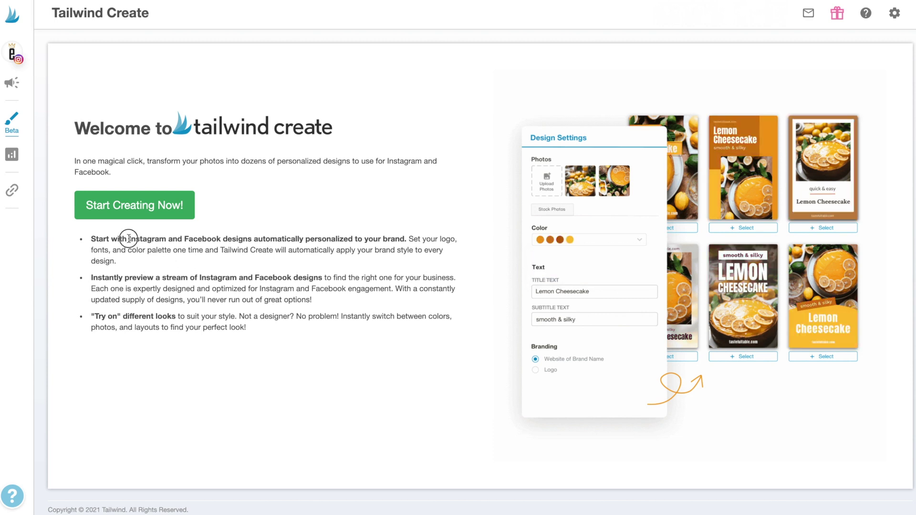
drag(129, 239, 406, 238)
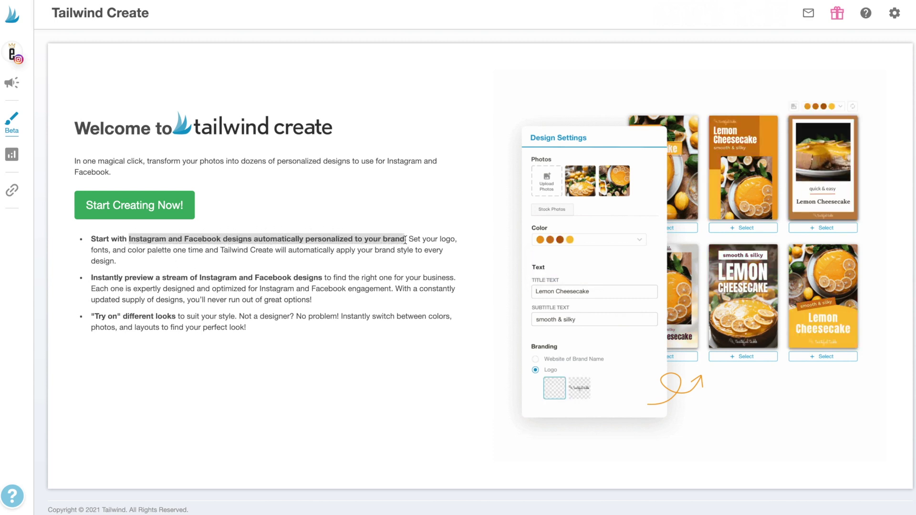
click(89, 278)
drag(89, 278, 321, 281)
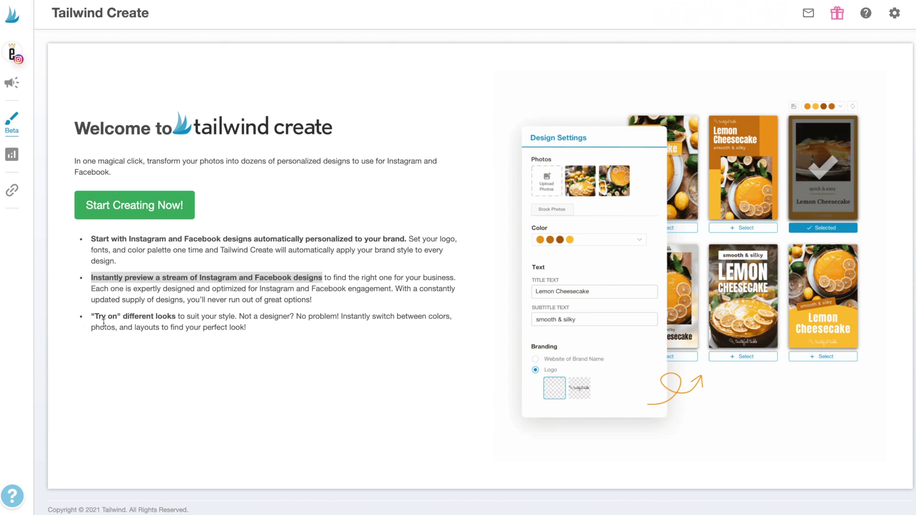
drag(90, 317, 237, 316)
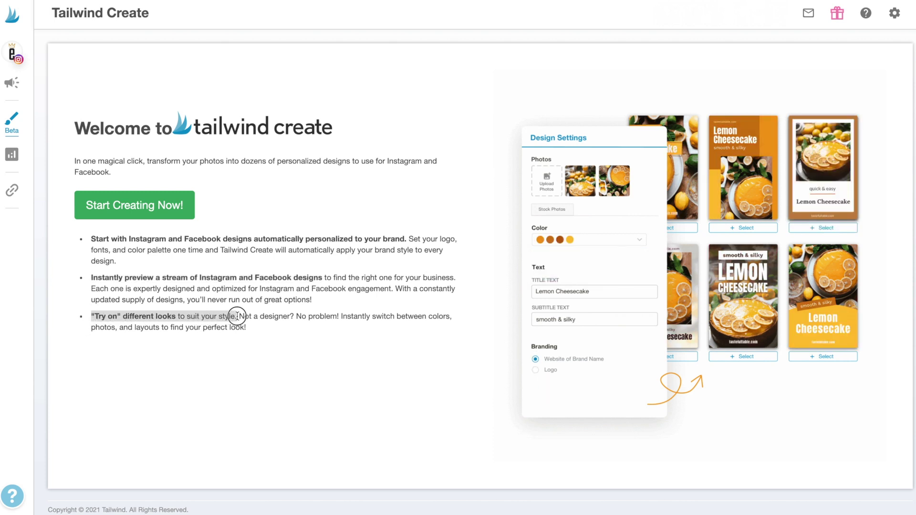
click(310, 368)
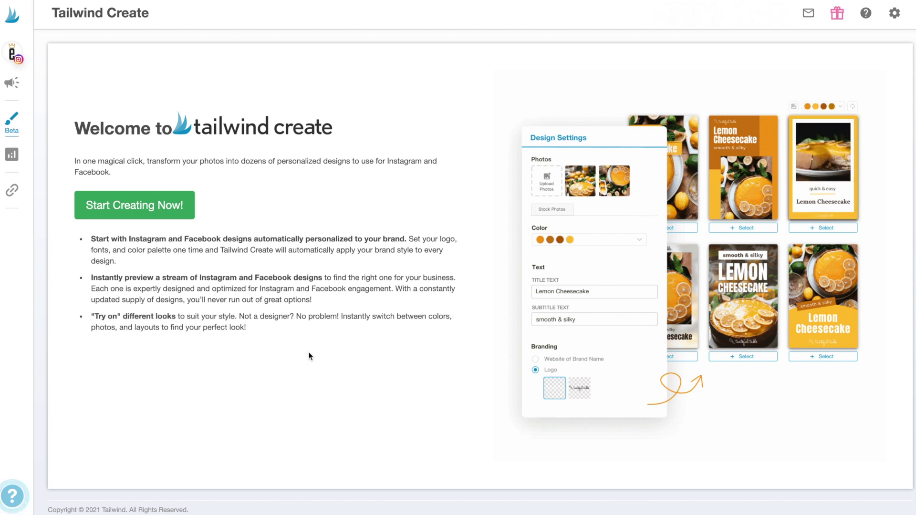
click(165, 217)
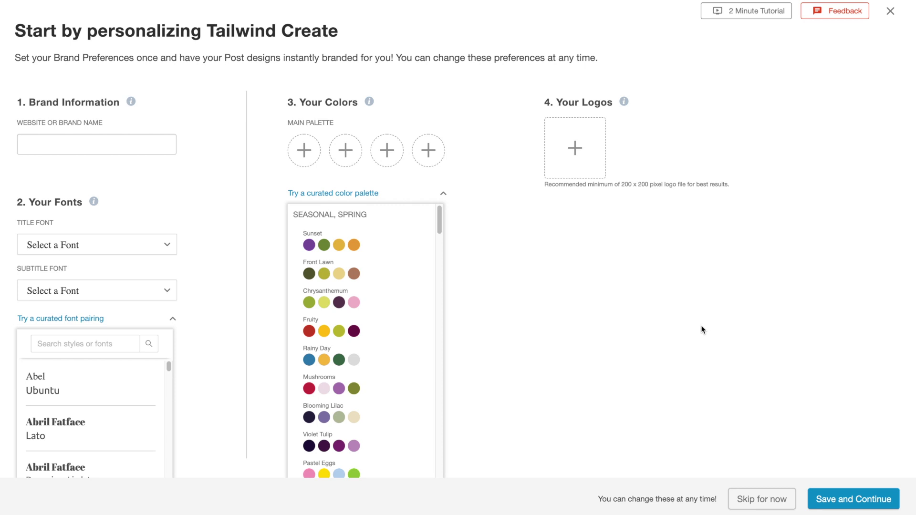
click(97, 146)
text(www.eStoreKings.com)
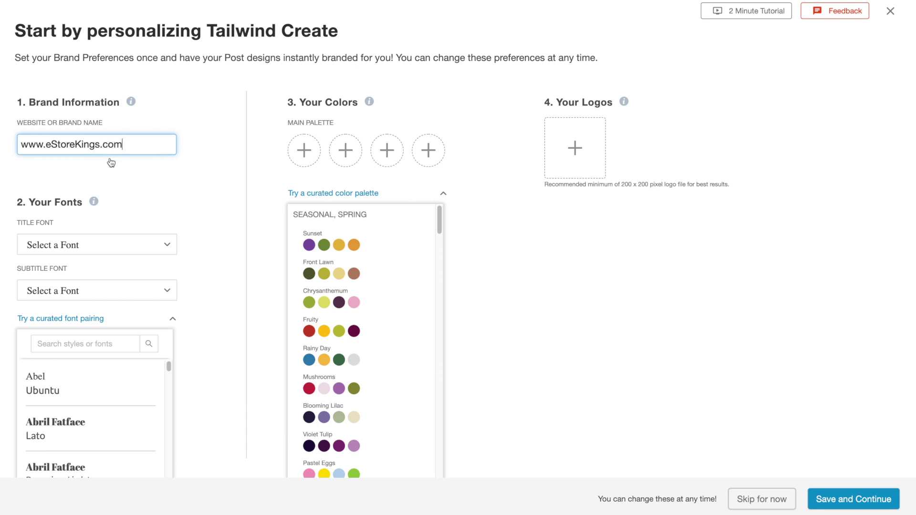
- Browse the Title Font list and close it without choosing a font
click(220, 218)
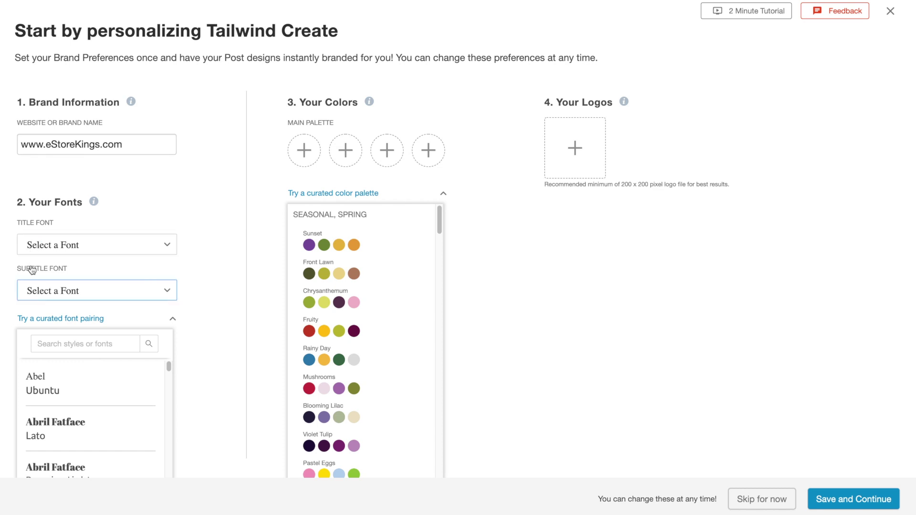
click(153, 250)
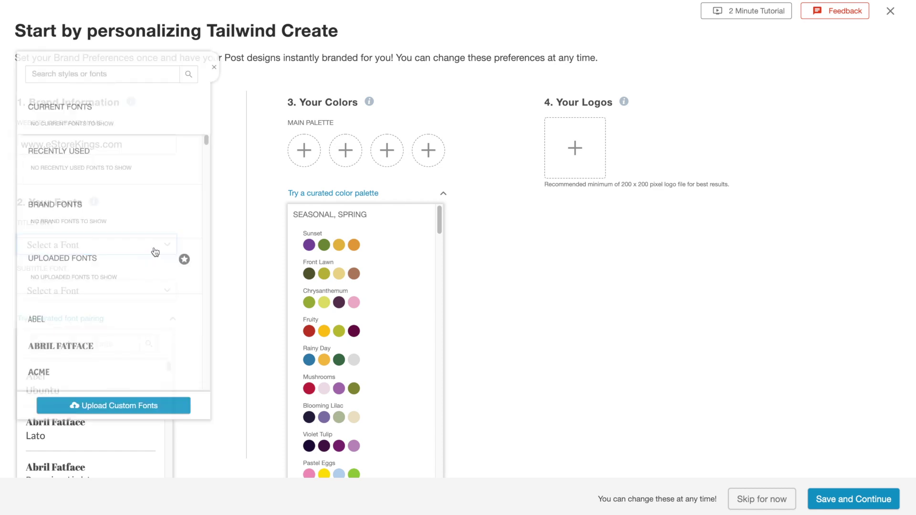
click(85, 74)
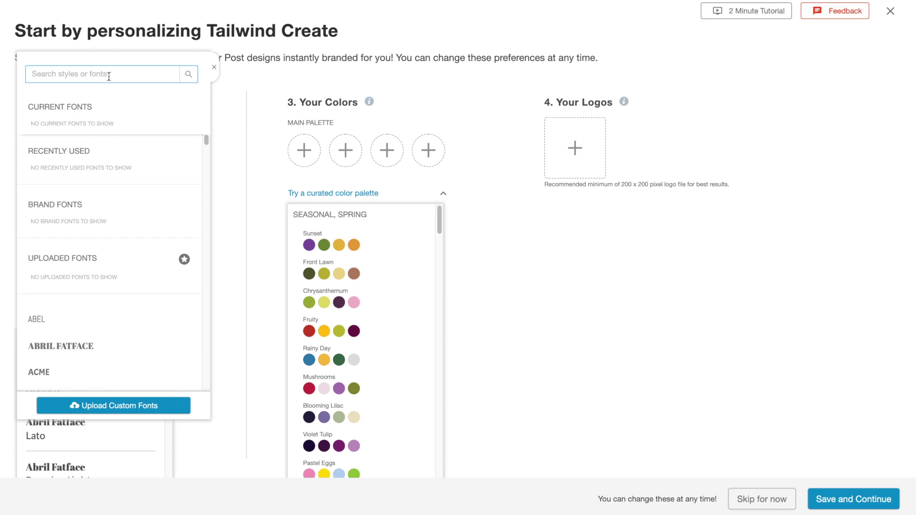
drag(205, 136, 204, 154)
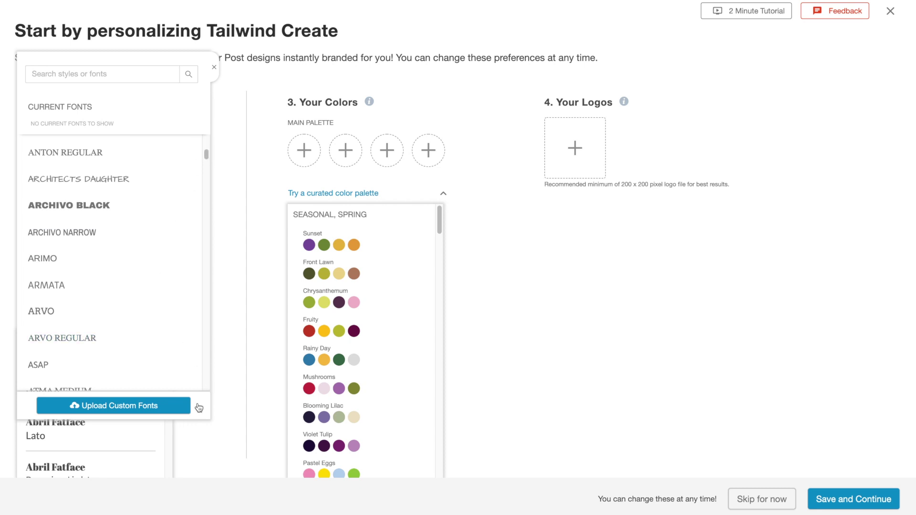
click(217, 410)
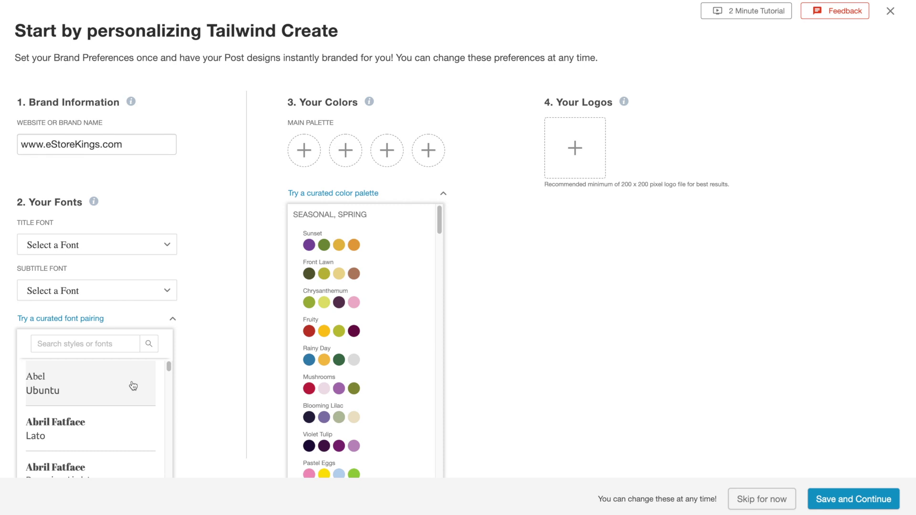
- Search curated font pairings for 'roboto' and pick the Raleway and Roboto pairing
click(101, 344)
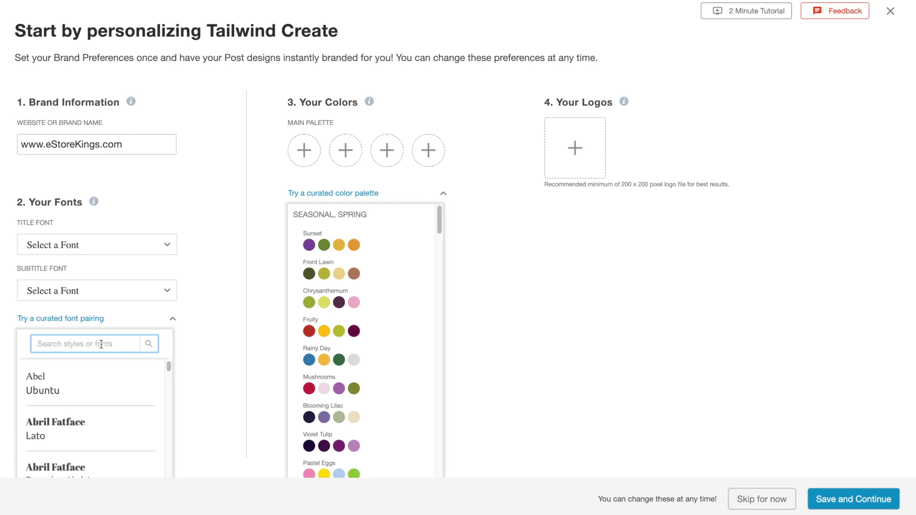
text(roboto)
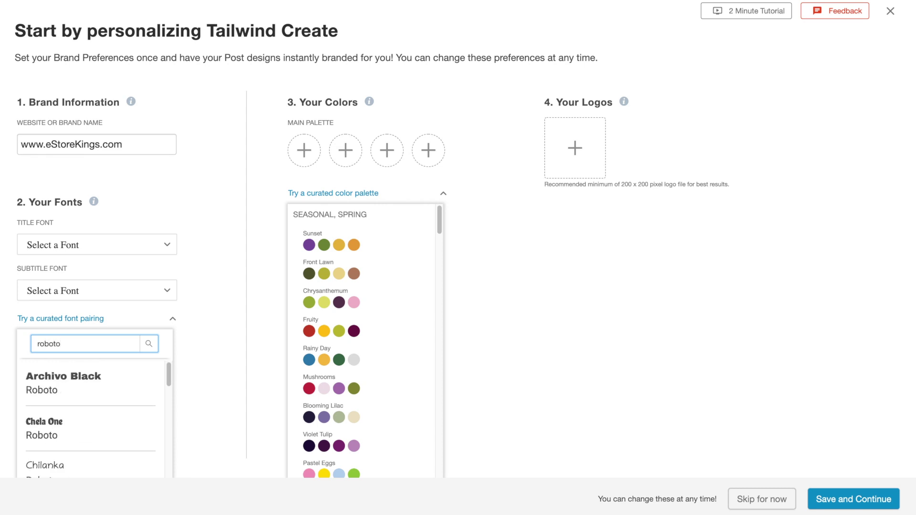
drag(167, 379, 160, 440)
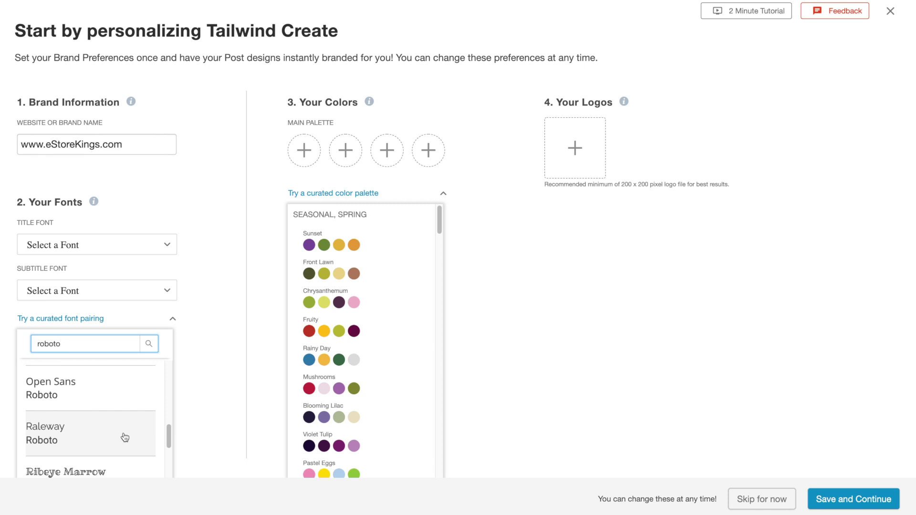
click(125, 437)
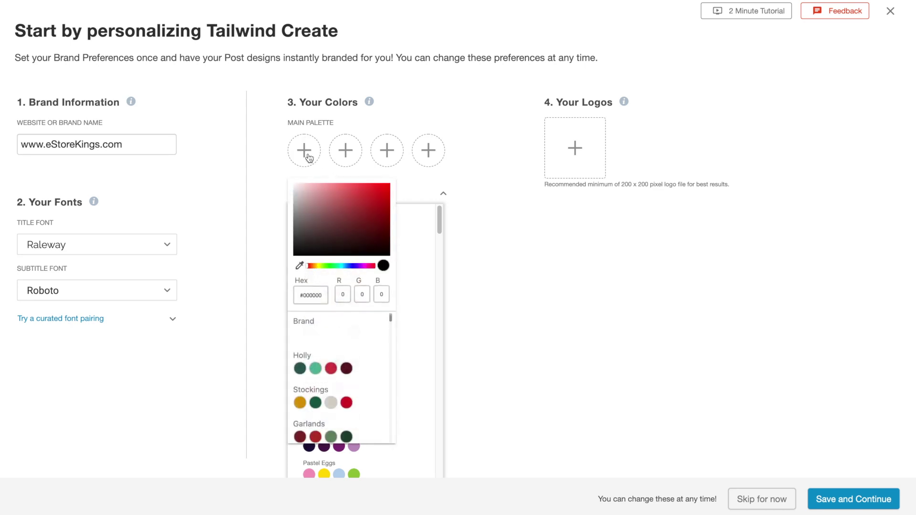
- Set the first main palette colour to dark red #762C2C
click(356, 211)
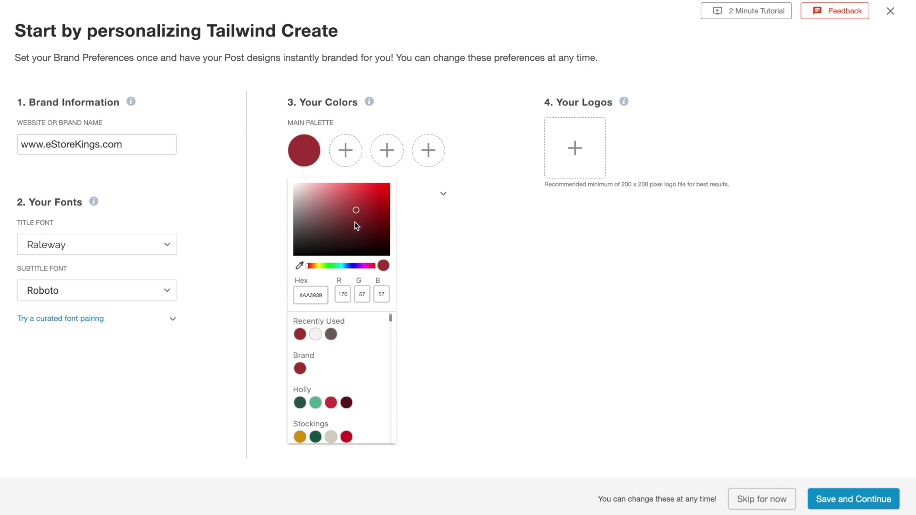
click(352, 225)
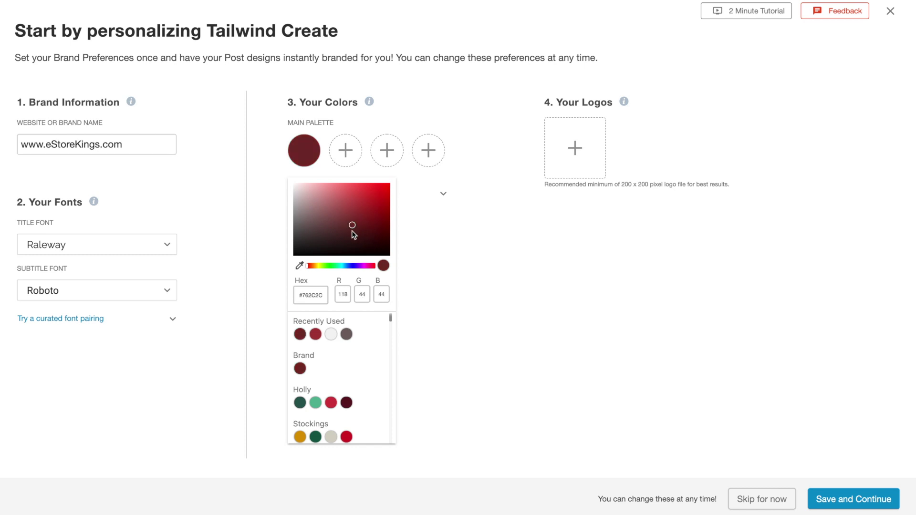
click(319, 265)
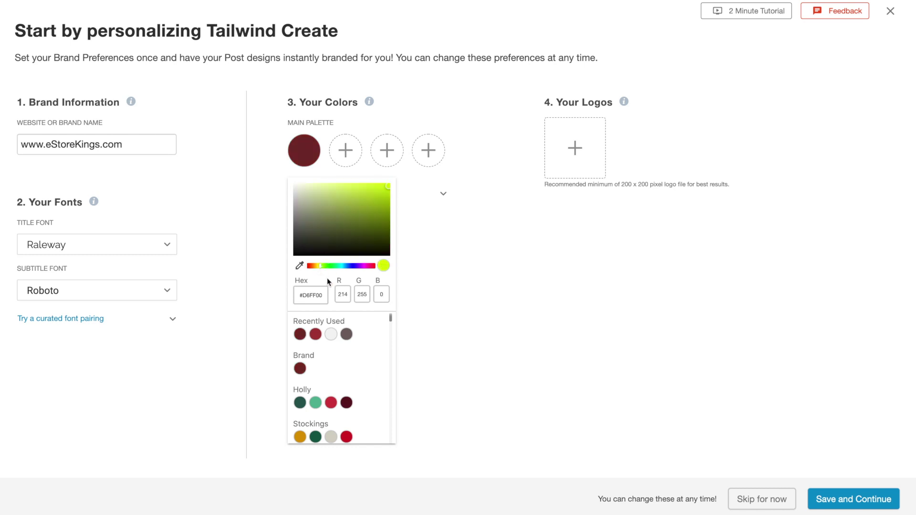
click(322, 296)
double_click(310, 295)
click(450, 256)
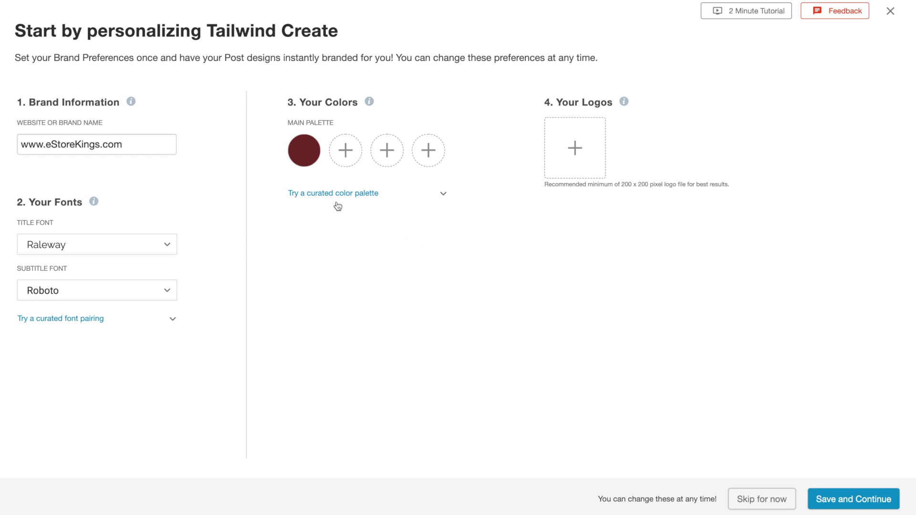
click(442, 192)
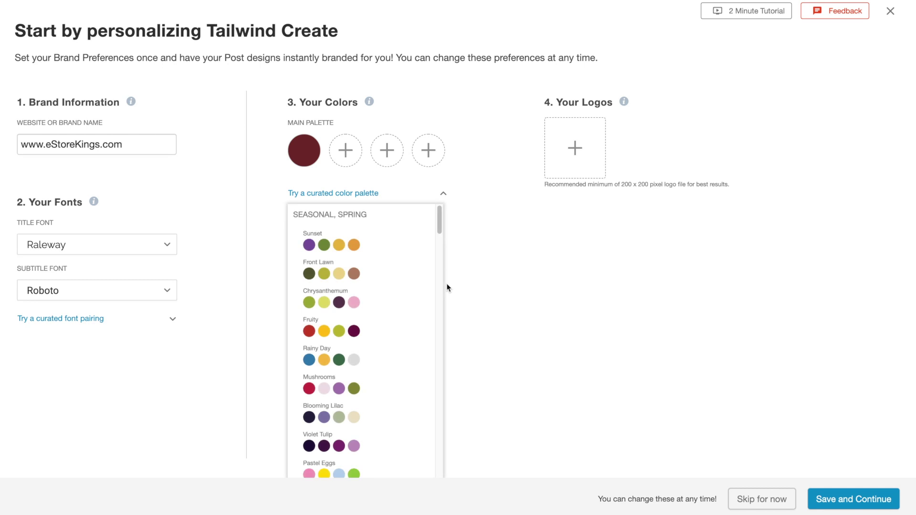
- Try the Front Lawn palette, then apply the French Press curated palette
click(368, 274)
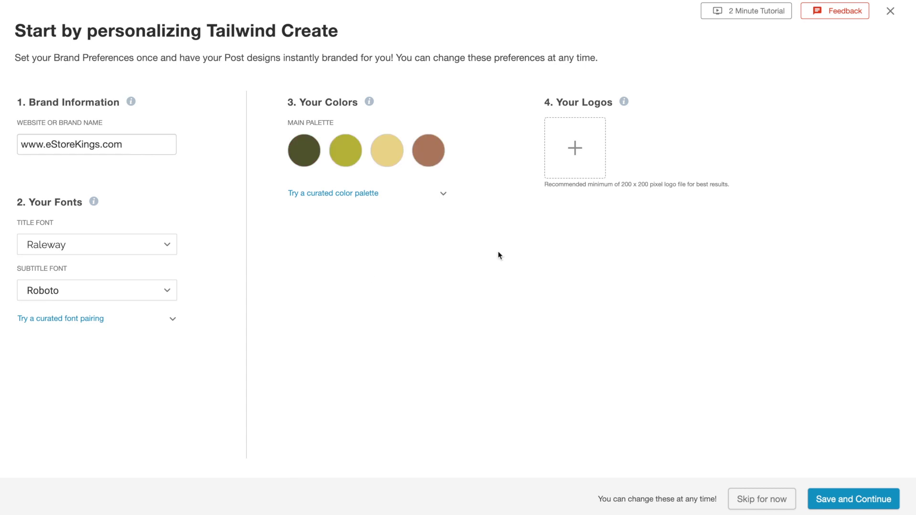
click(444, 195)
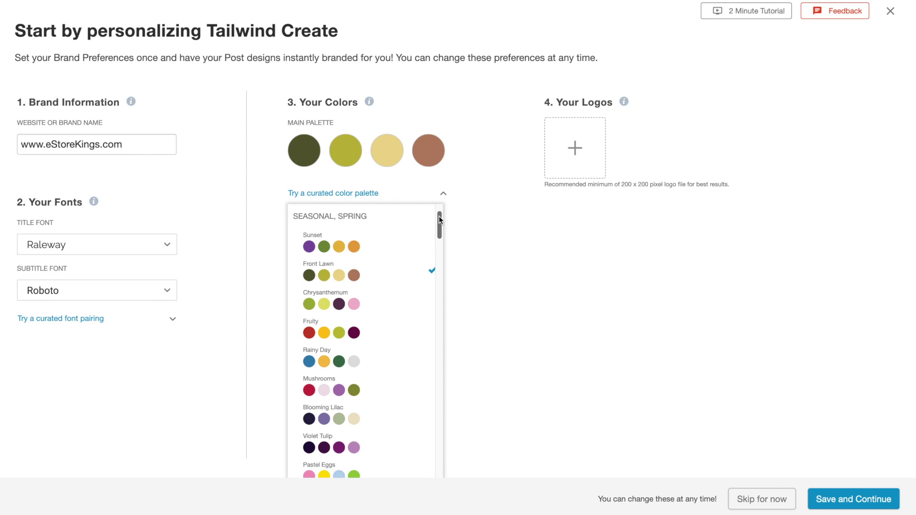
drag(439, 220, 438, 307)
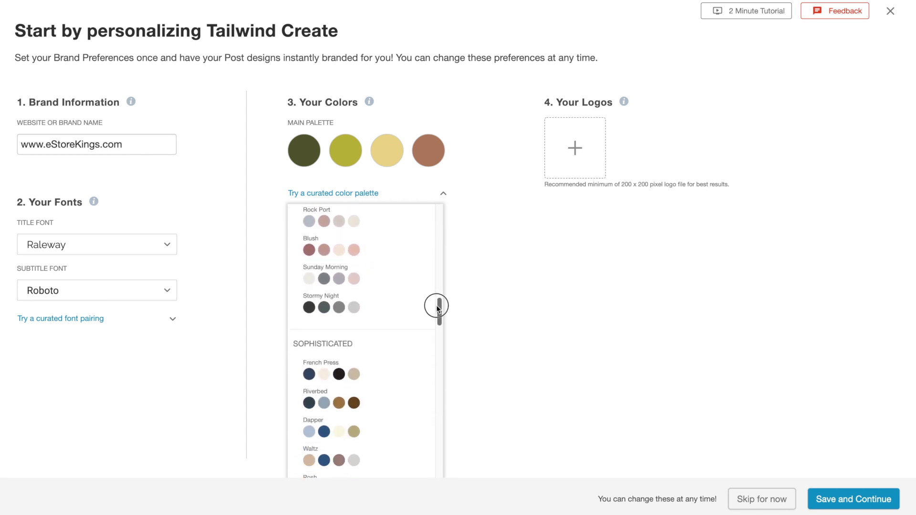
click(379, 378)
- Change the first brand colour to gold #d8ad58
click(302, 151)
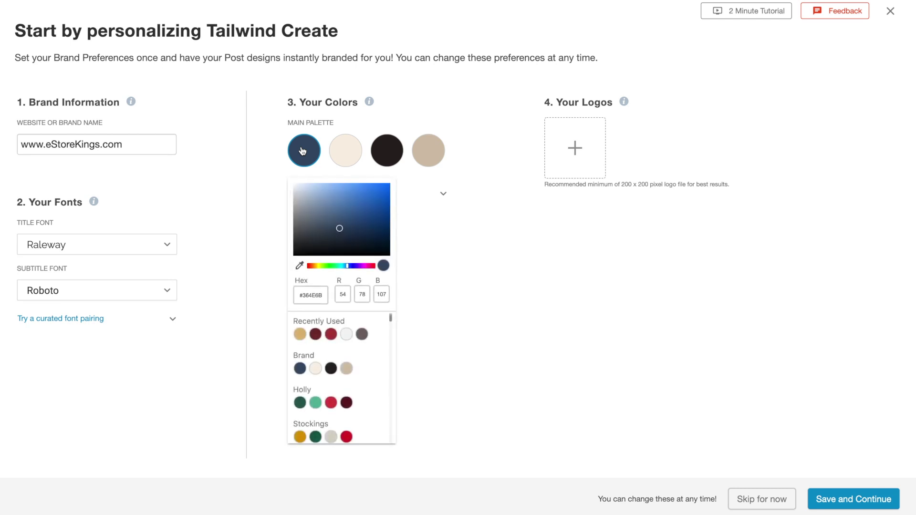
double_click(313, 295)
text(d8ad58)
key(Return)
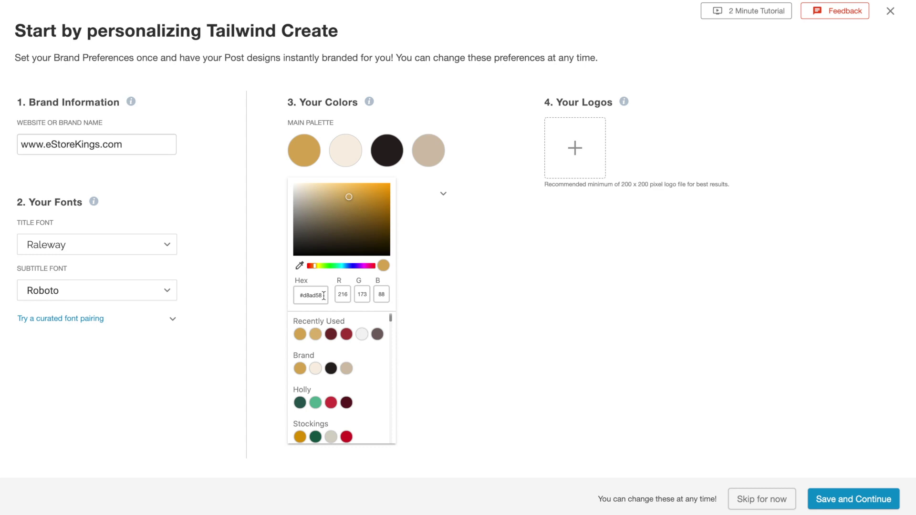
click(445, 295)
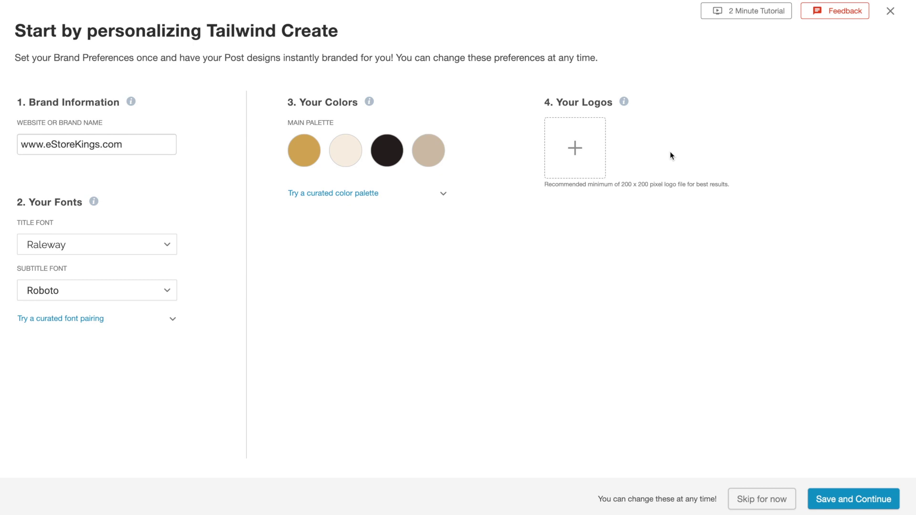
- Upload the three eStoreKings logo images and save the brand preferences
drag(670, 155, 584, 162)
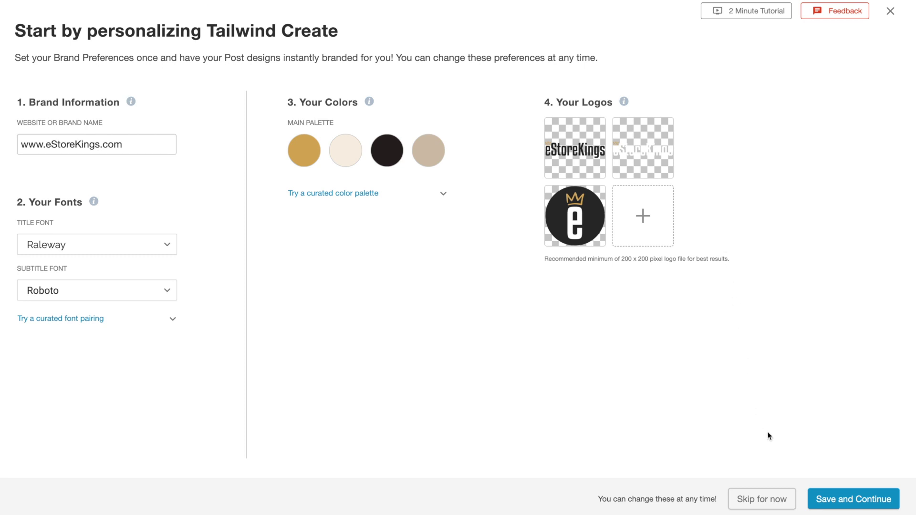
click(899, 505)
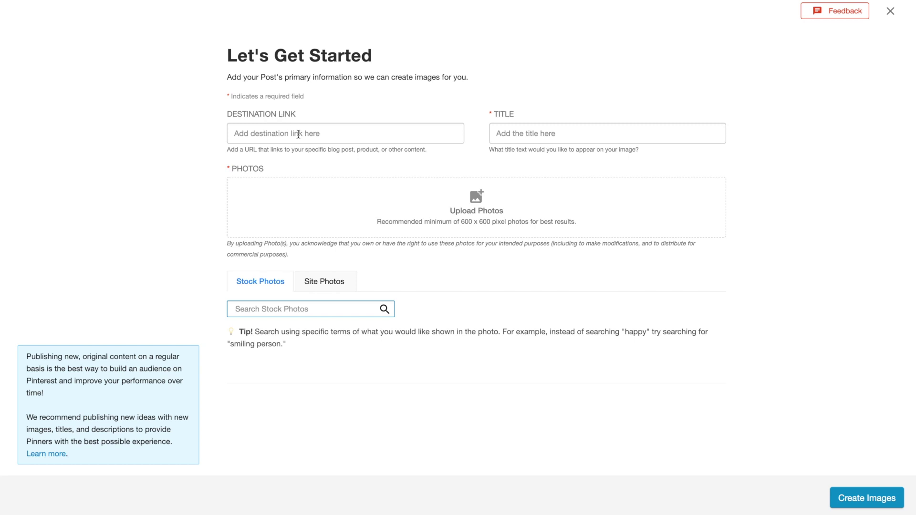
- Paste the blog post URL as the destination link and search stock photos for 'instagram'
click(298, 134)
text(https://estorekings.com/twelve-instagram-story-ideas/)
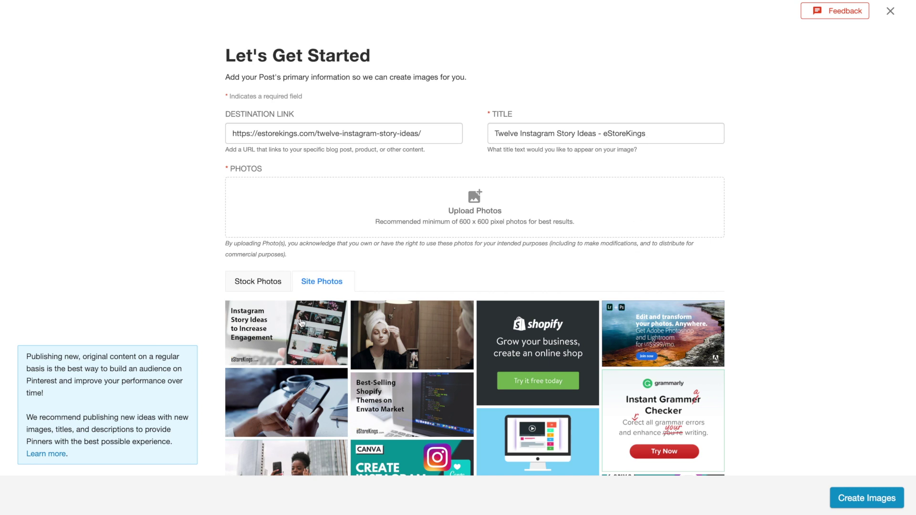
click(260, 290)
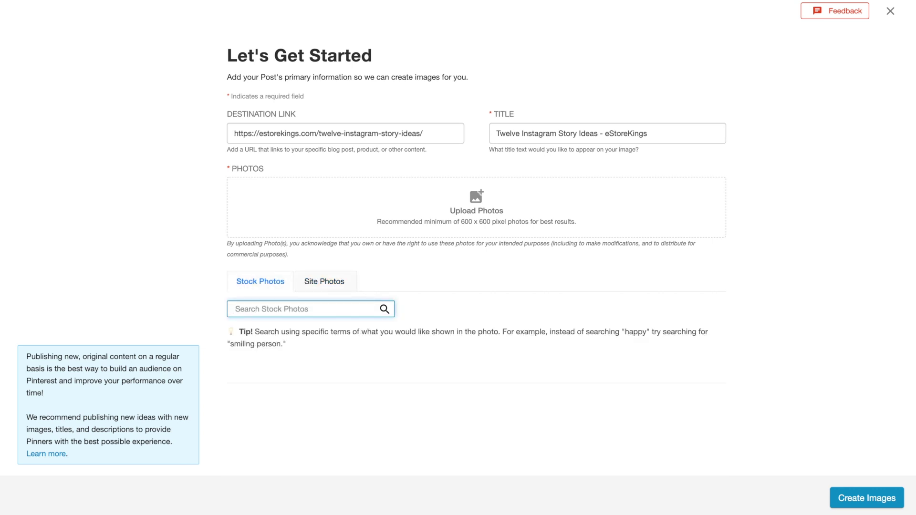
text(instagram)
key(Return)
drag(720, 339, 714, 386)
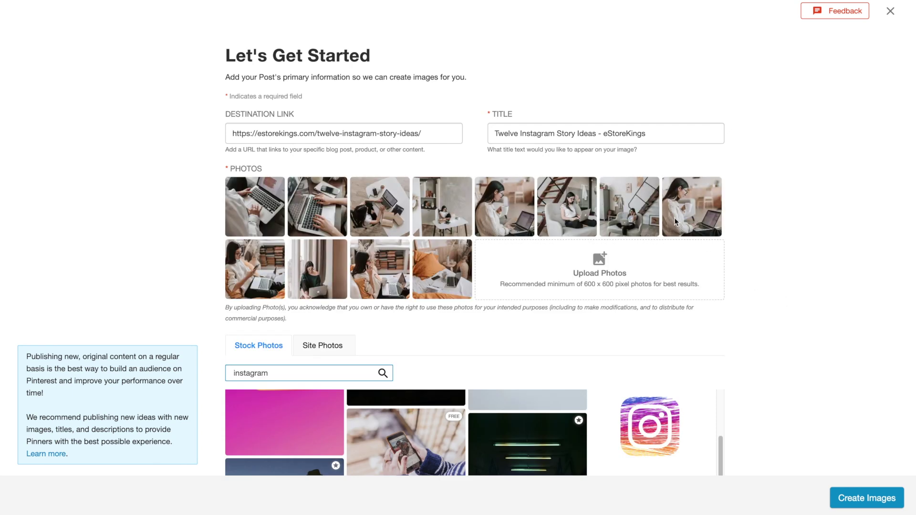
- Trim the eStoreKings suffix to leave 'Twelve Instagram Story Ideas' and generate the designs
click(595, 133)
drag(594, 134, 711, 104)
key(BackSpace)
click(836, 508)
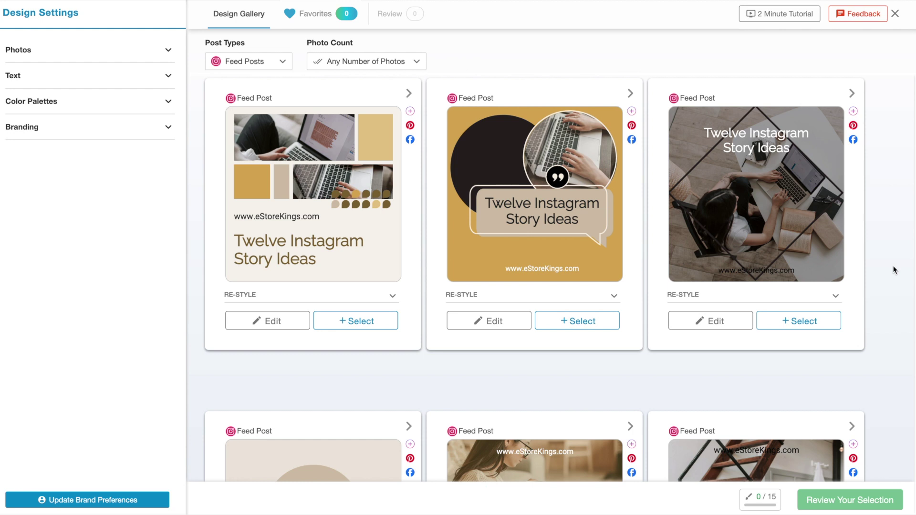
scroll(535, 277, down, 5)
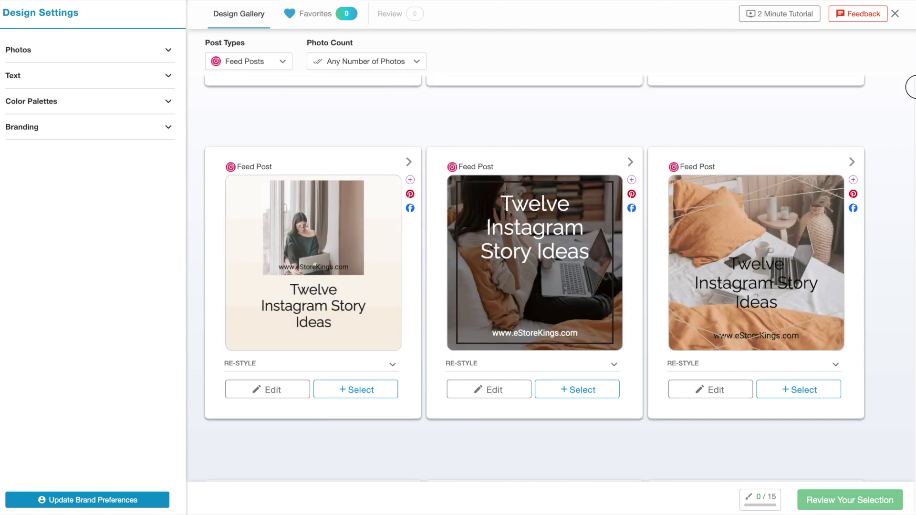
scroll(911, 85, down, 2)
scroll(912, 90, down, 3)
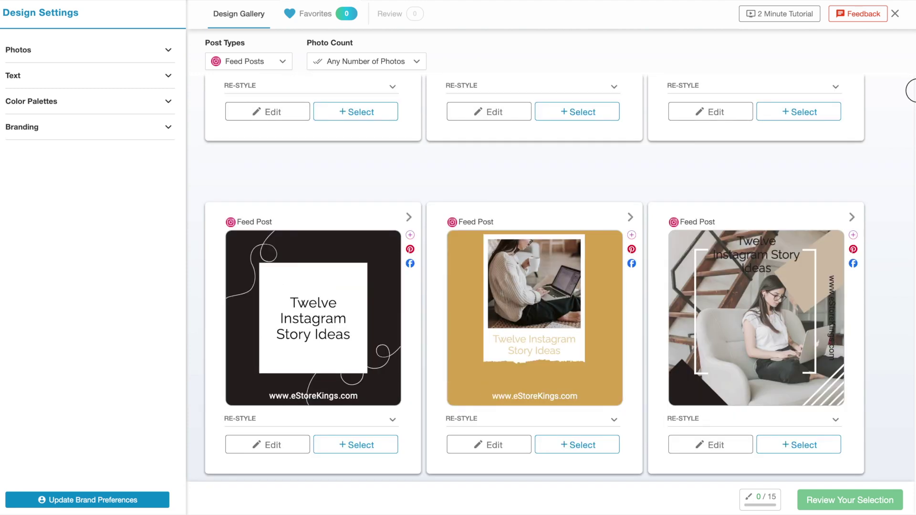
scroll(911, 91, down, 3)
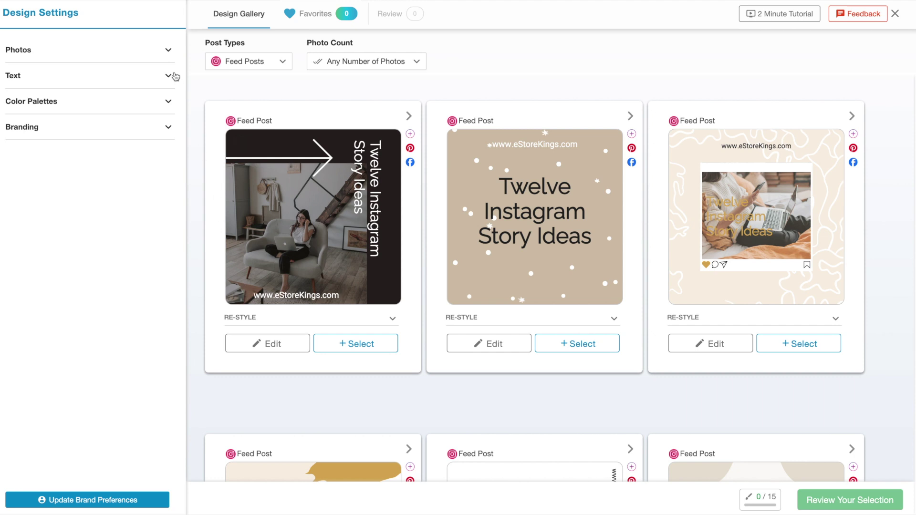
- Replace 'Twelve' with 'Inspiring' in the designs' title text
click(168, 50)
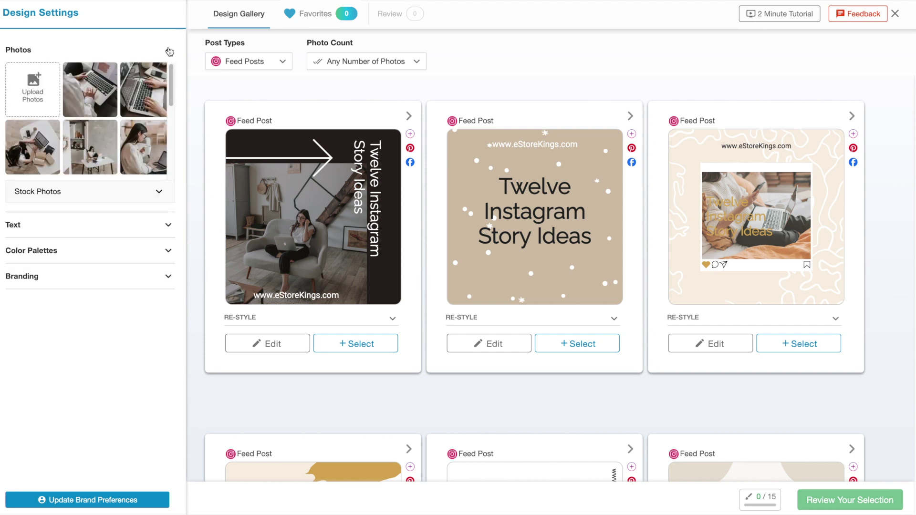
click(169, 51)
click(168, 77)
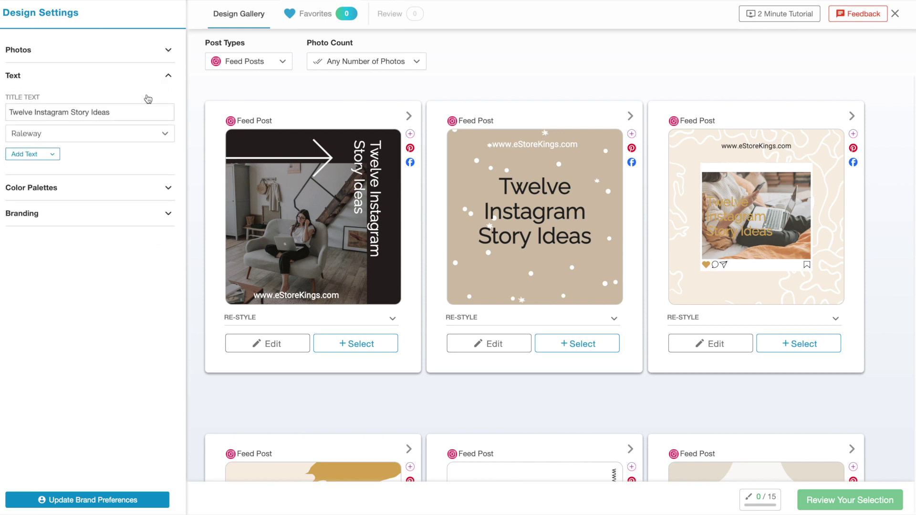
click(21, 112)
double_click(21, 112)
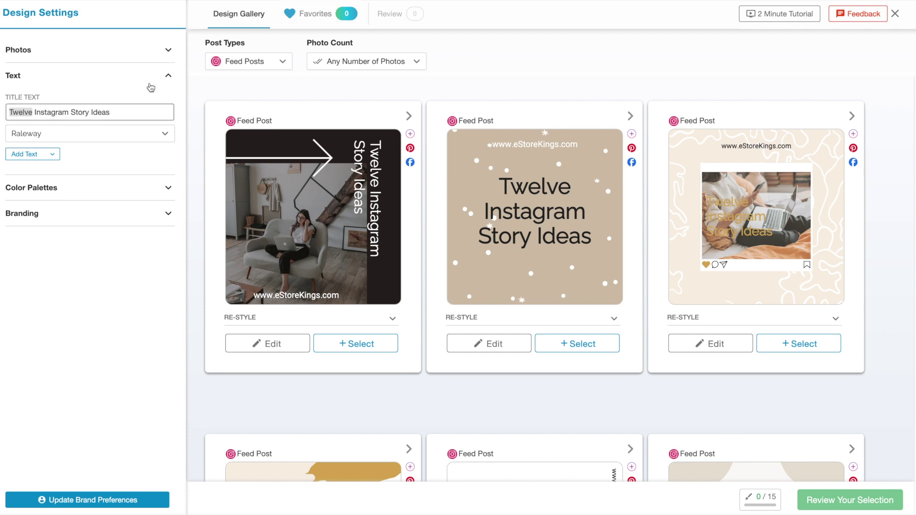
text(Inspri)
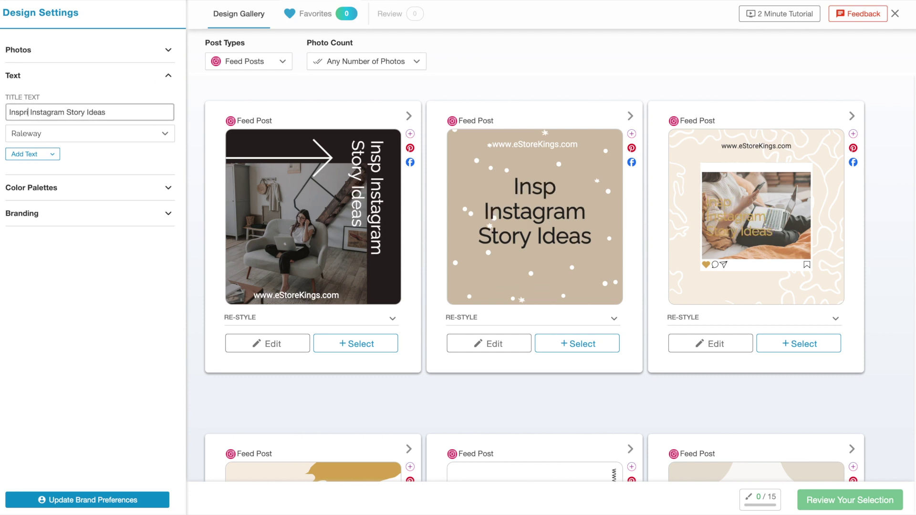
key(BackSpace)
text(iring)
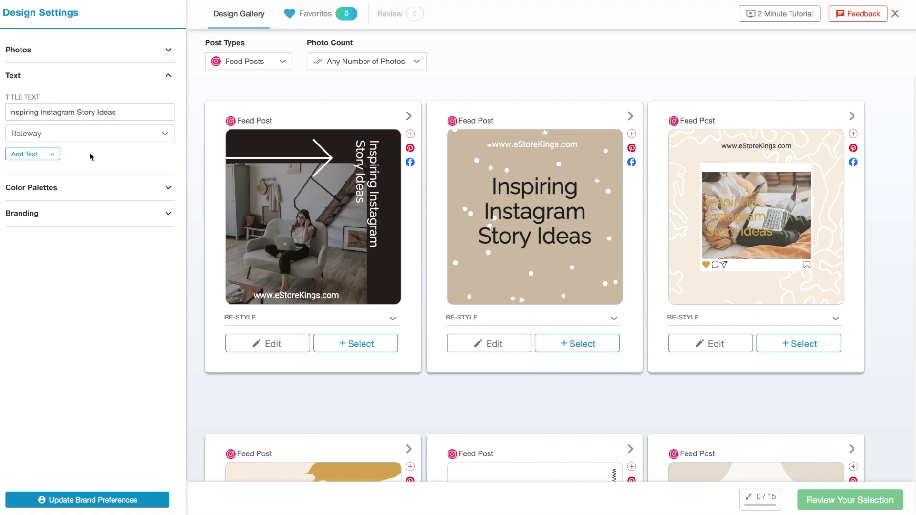
- Add a call to action line reading 'Visit our Blog'
click(52, 155)
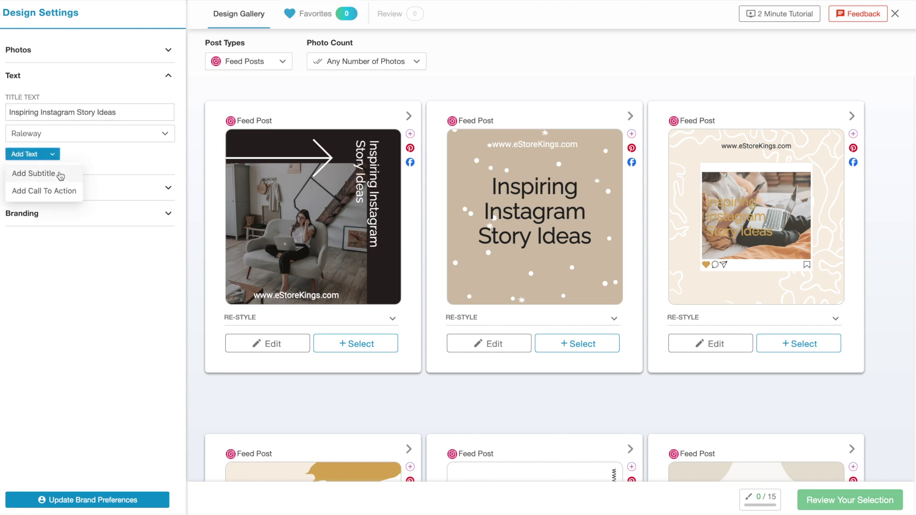
click(75, 190)
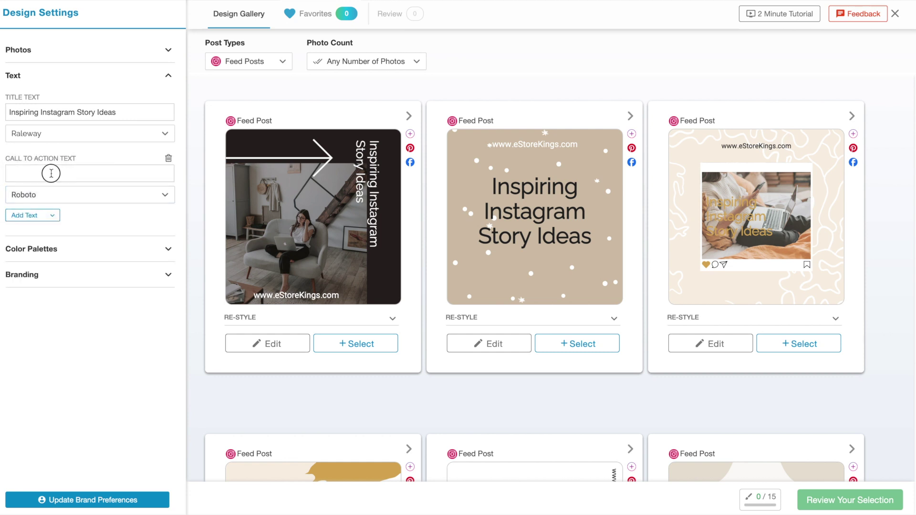
click(52, 173)
text(Visit )
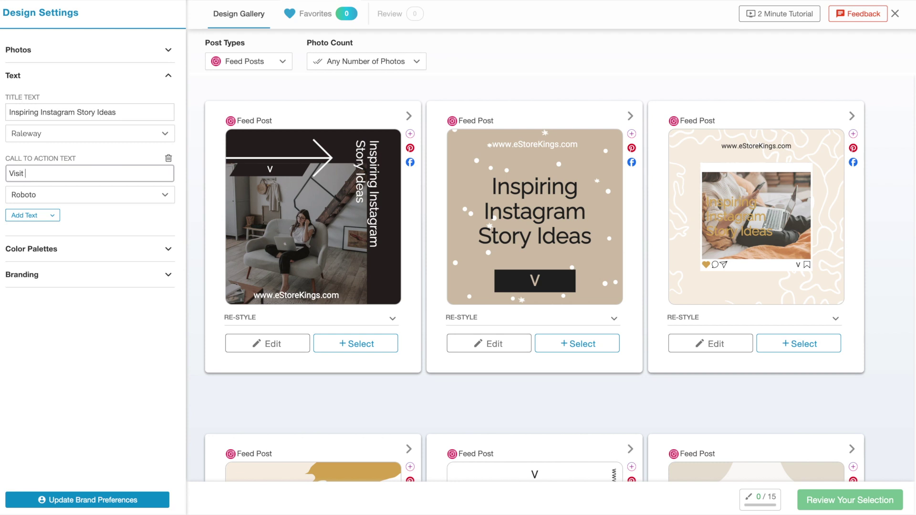
text(our Blog)
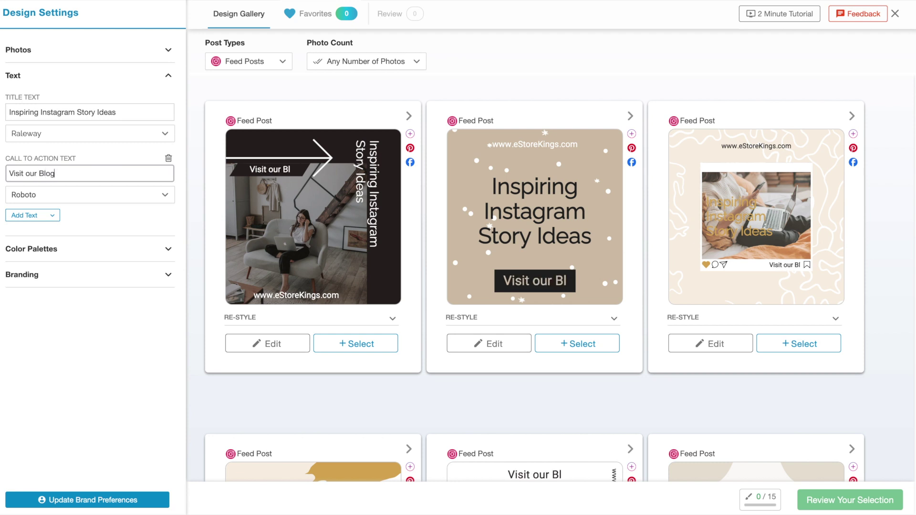
click(164, 222)
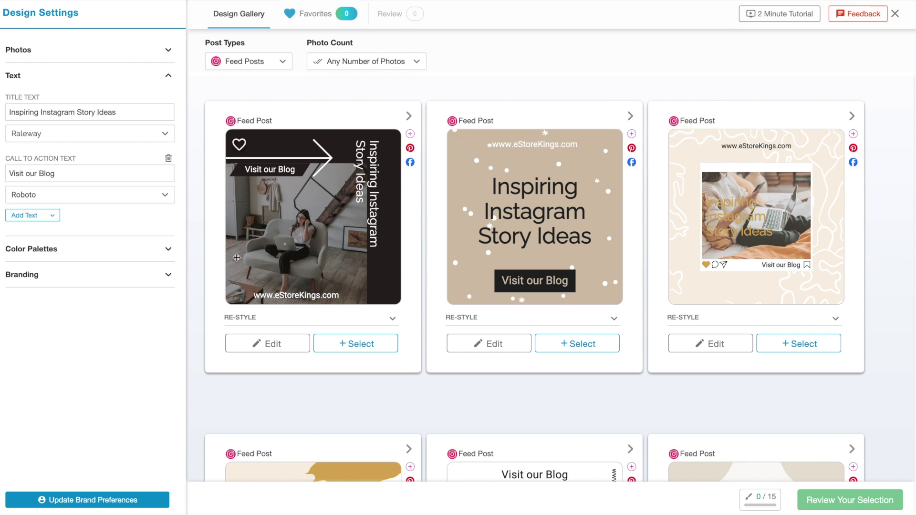
- Look through the available colour palettes and close the list without changing anything
click(171, 248)
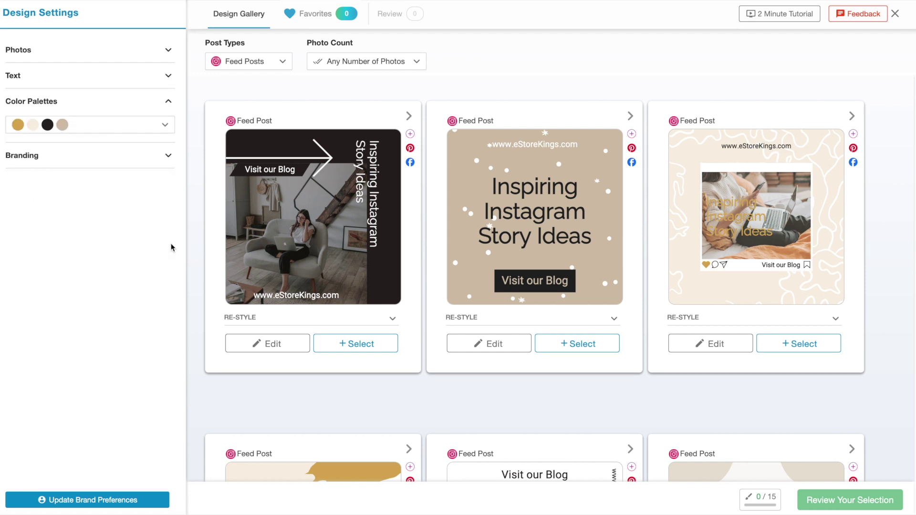
click(165, 125)
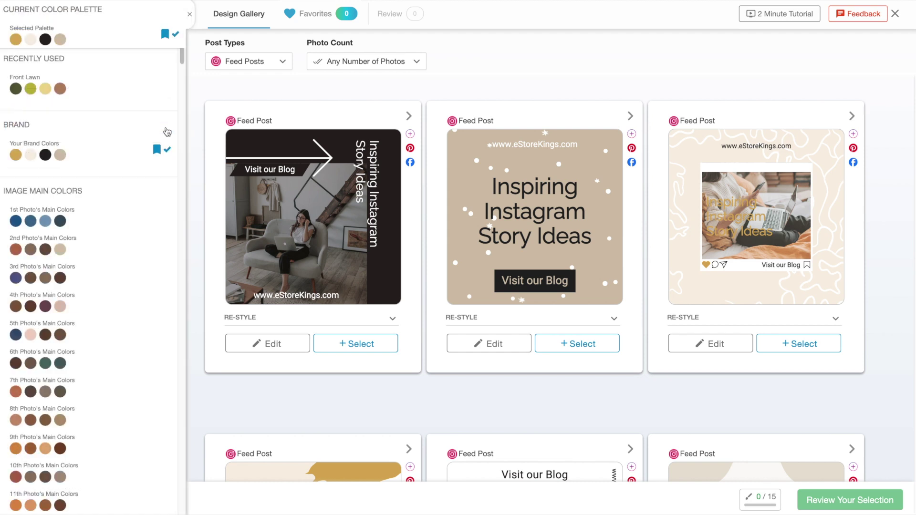
click(193, 11)
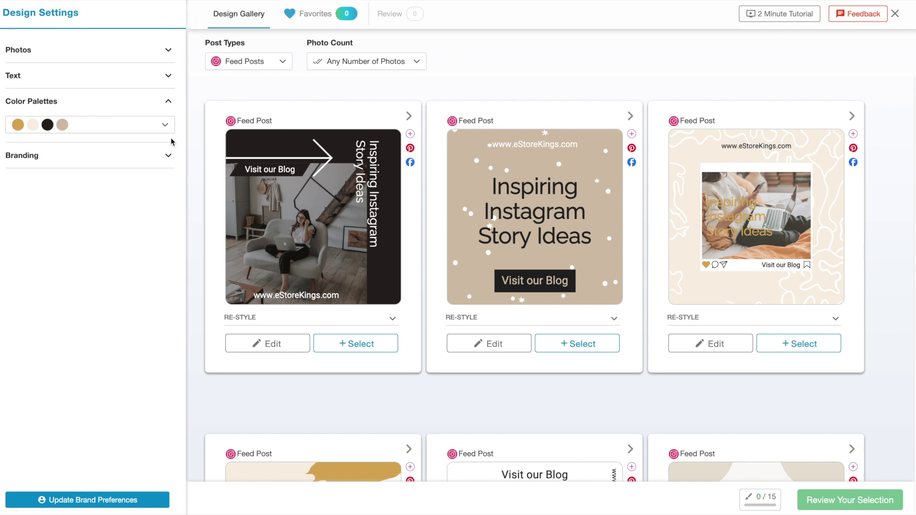
- Switch the branding from the website name to the second eStoreKings logo version
click(169, 156)
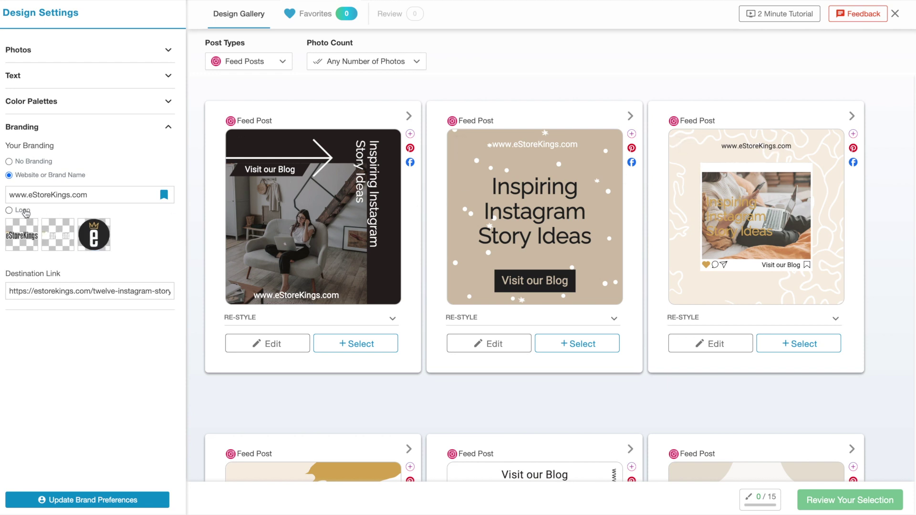
click(58, 213)
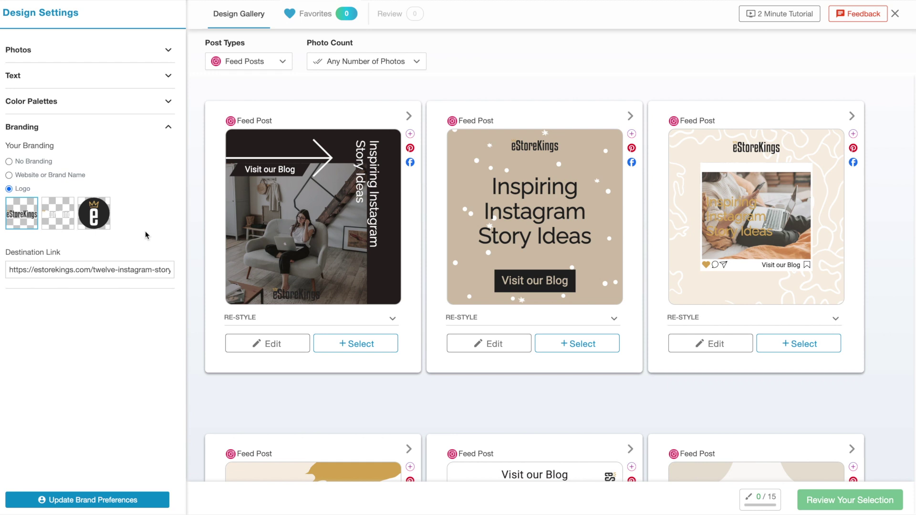
click(56, 217)
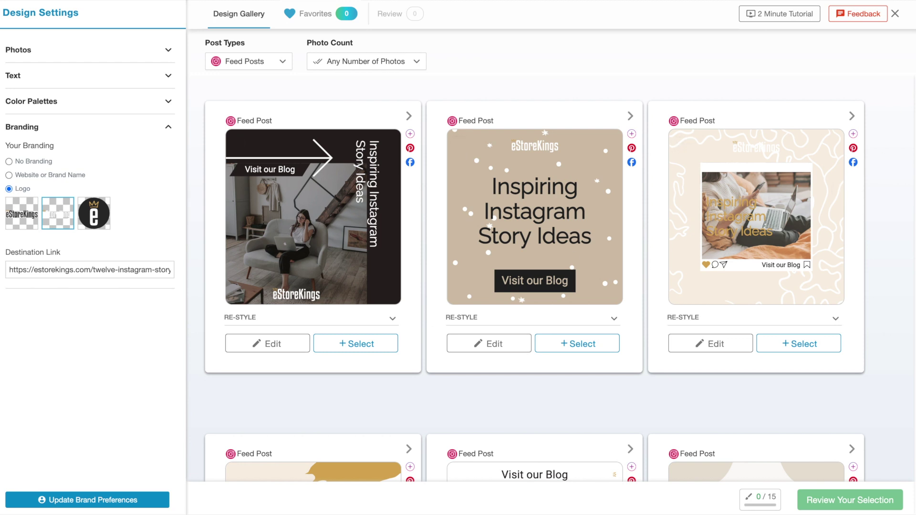
scroll(911, 91, down, 6)
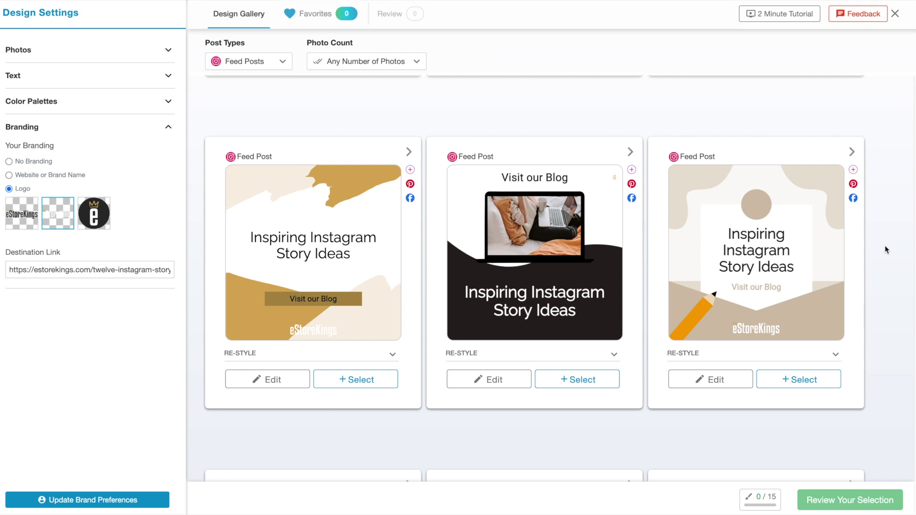
- Give the middle design a new palette, laptop photo and black-band layout, repositioning the photo
mouse_move(797, 295)
click(613, 356)
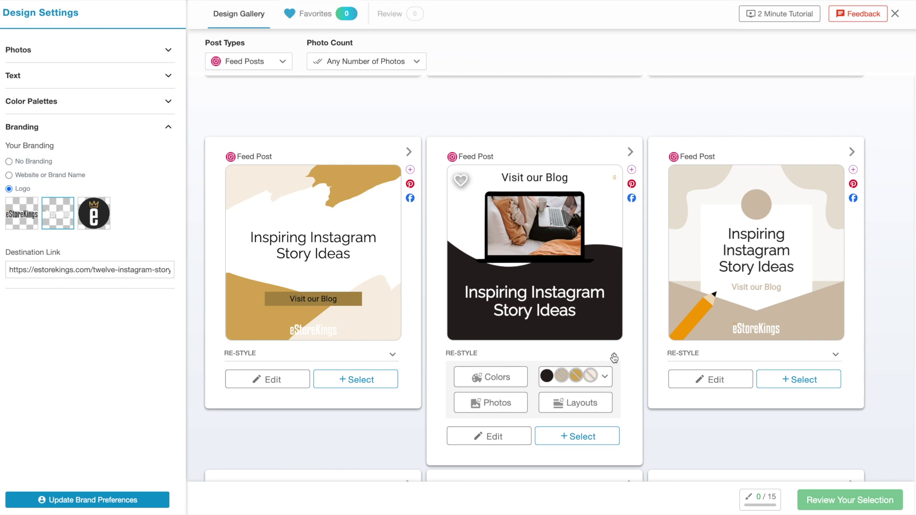
click(509, 378)
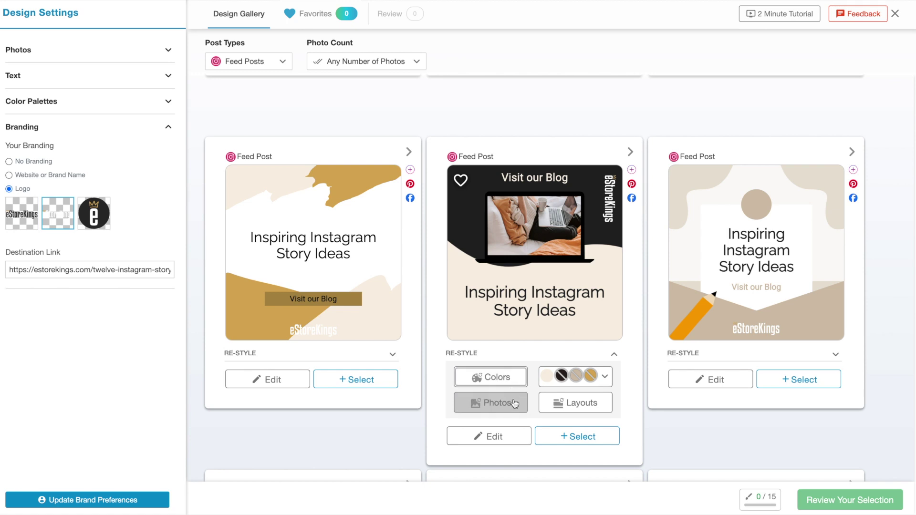
click(514, 404)
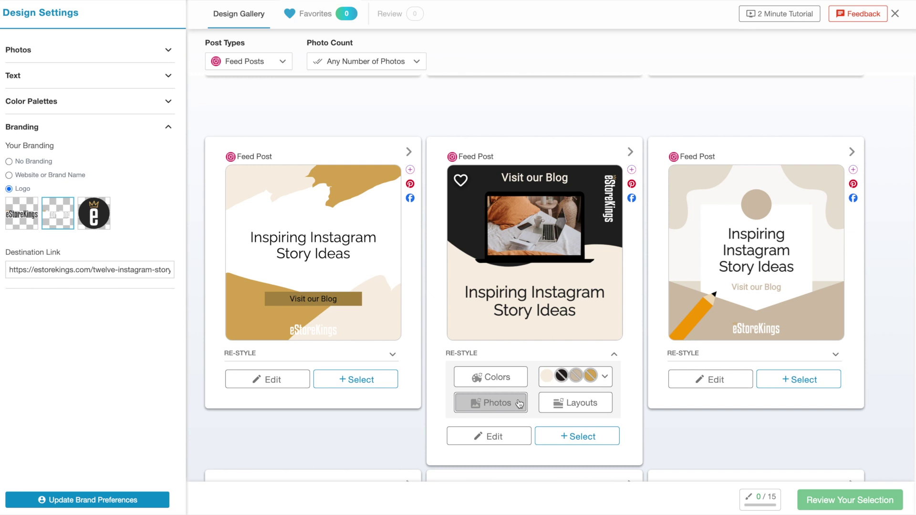
click(518, 404)
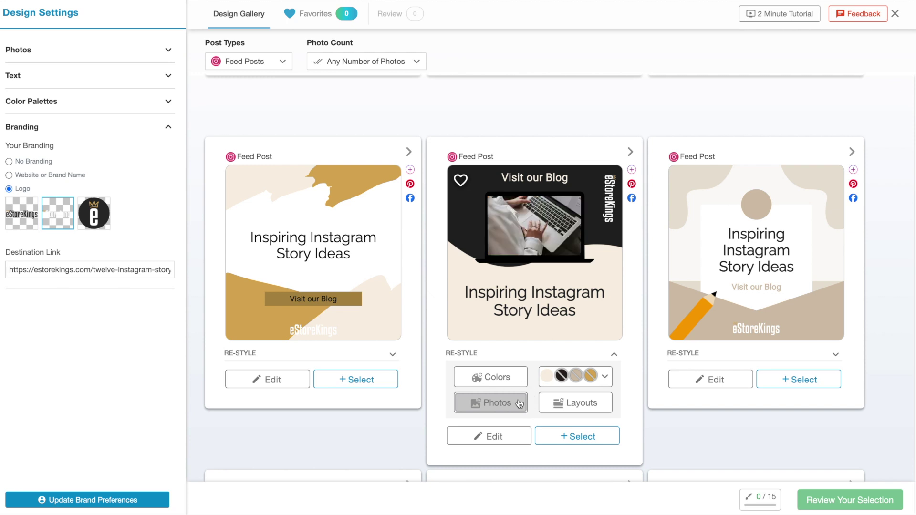
click(519, 405)
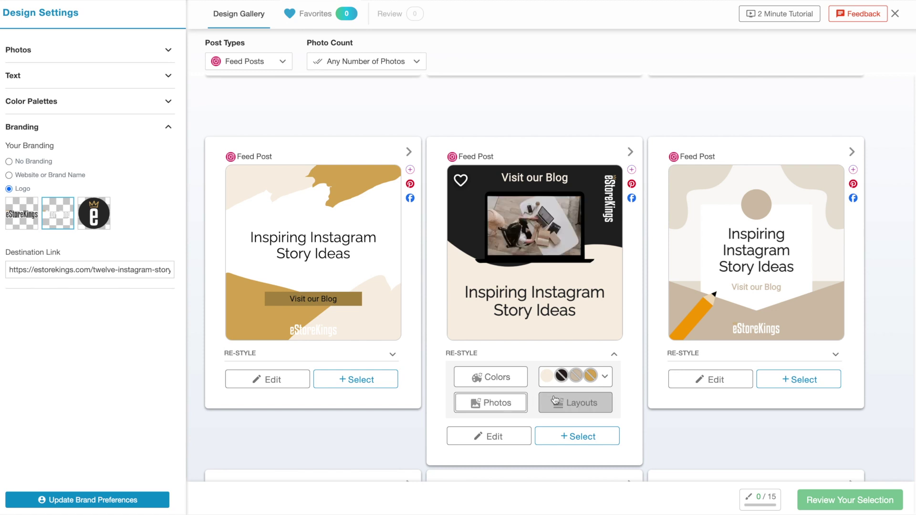
click(605, 406)
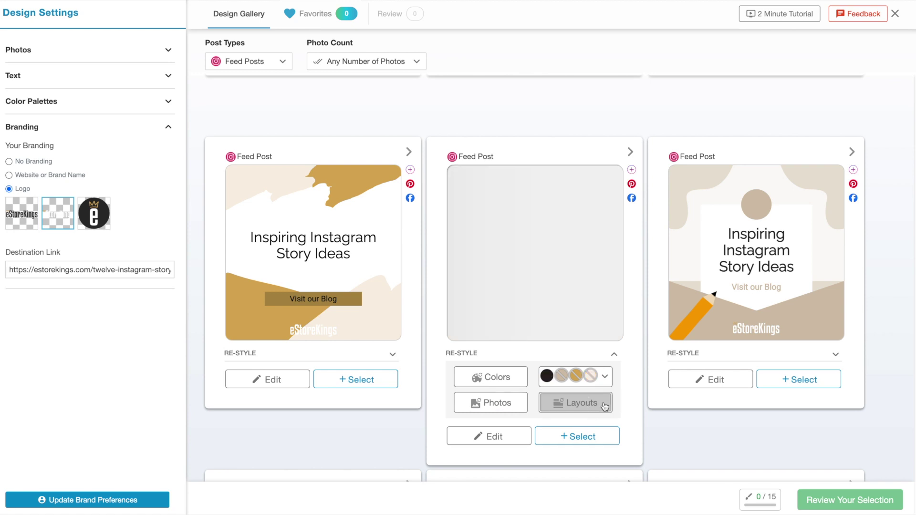
click(604, 407)
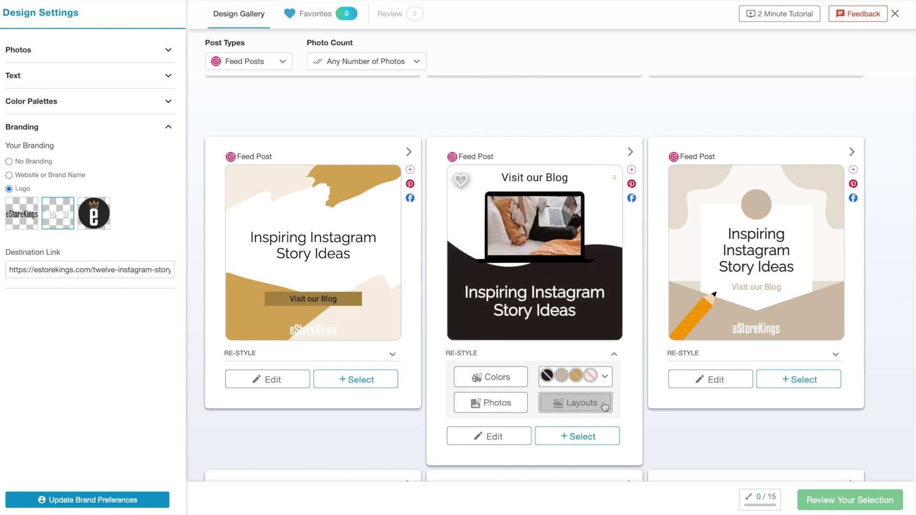
click(604, 407)
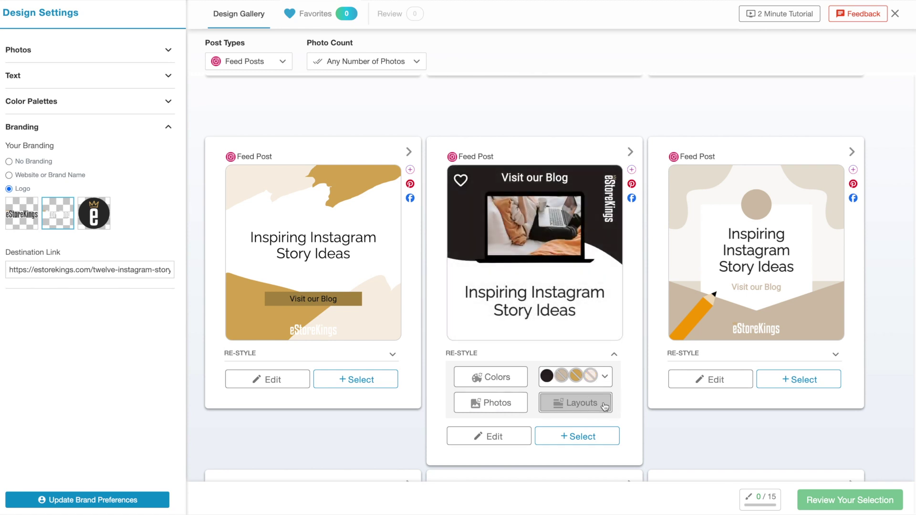
click(615, 355)
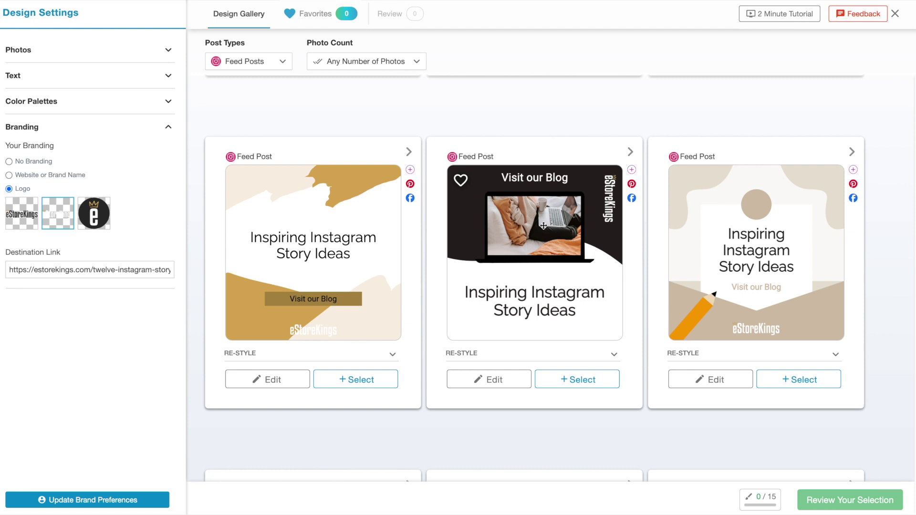
drag(542, 224, 539, 245)
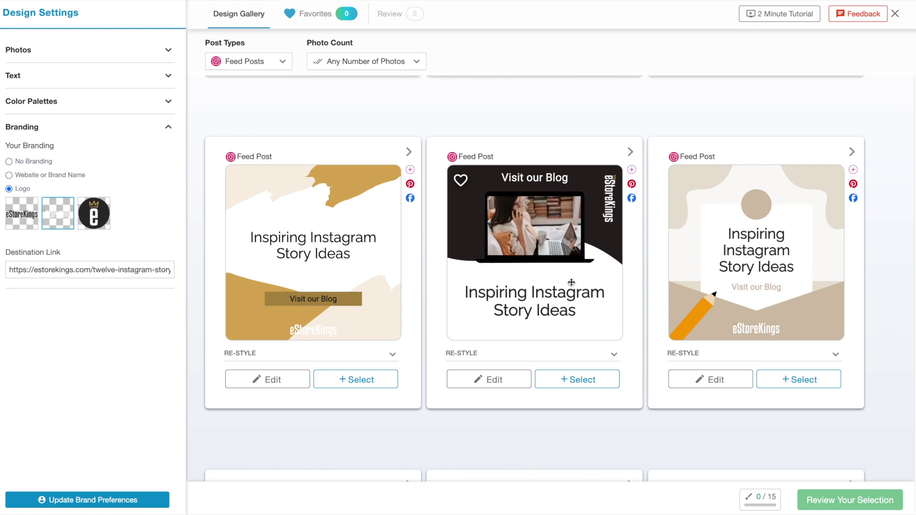
- Open the middle design in the editor and search elements for 'arrow'
click(515, 381)
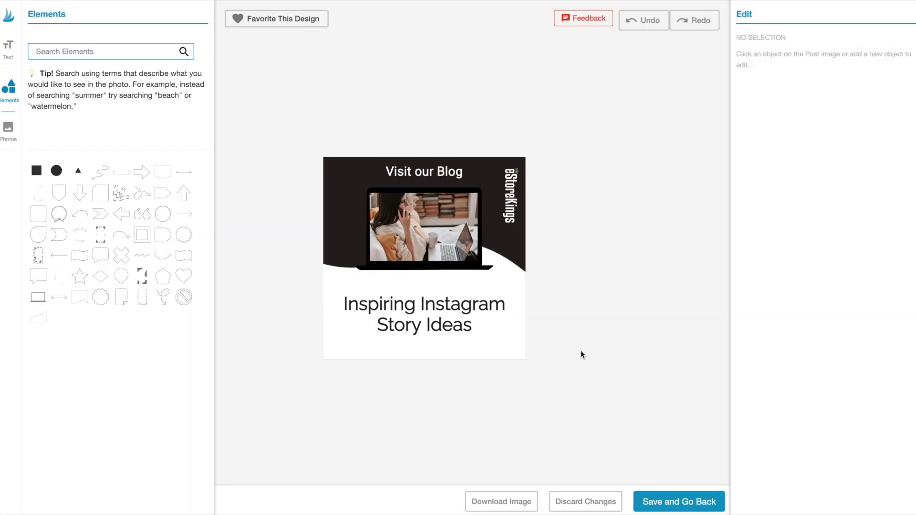
click(138, 54)
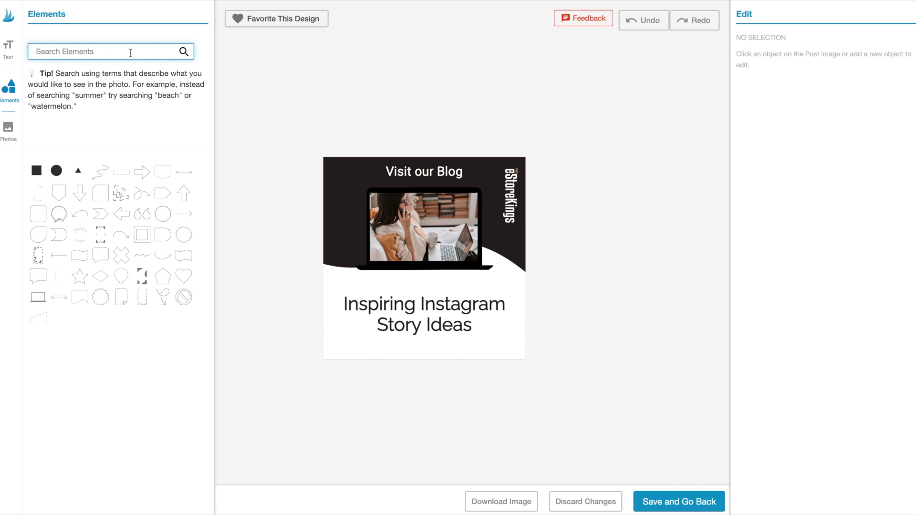
text(arrow)
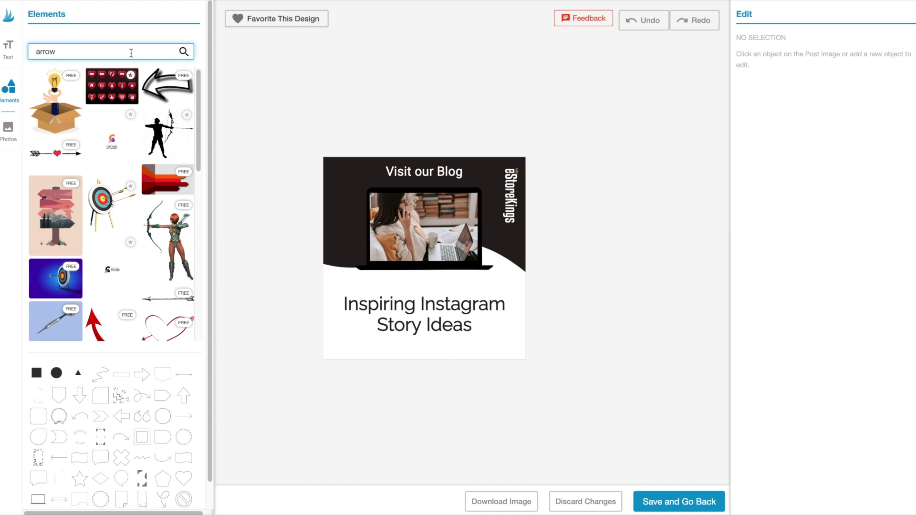
- Add a curved arrow below the laptop, shrunk, slightly rotated and coloured gold
drag(198, 88, 200, 195)
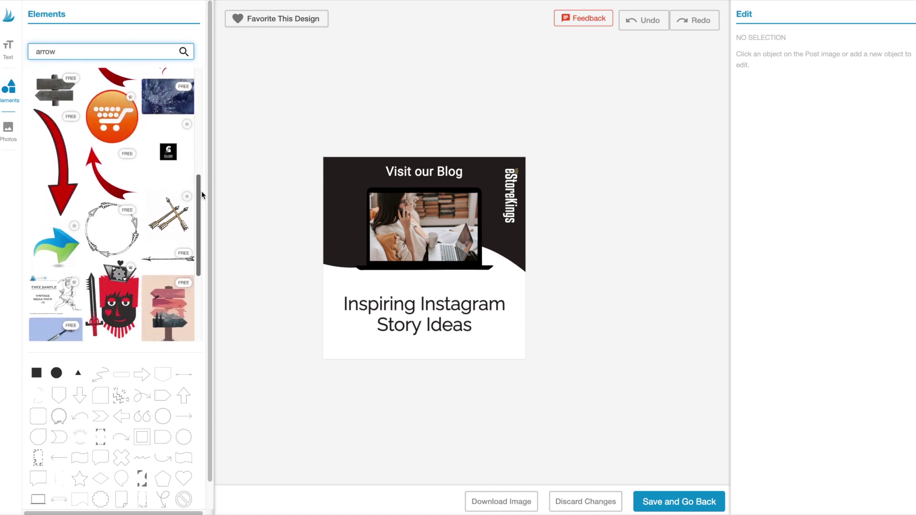
click(139, 400)
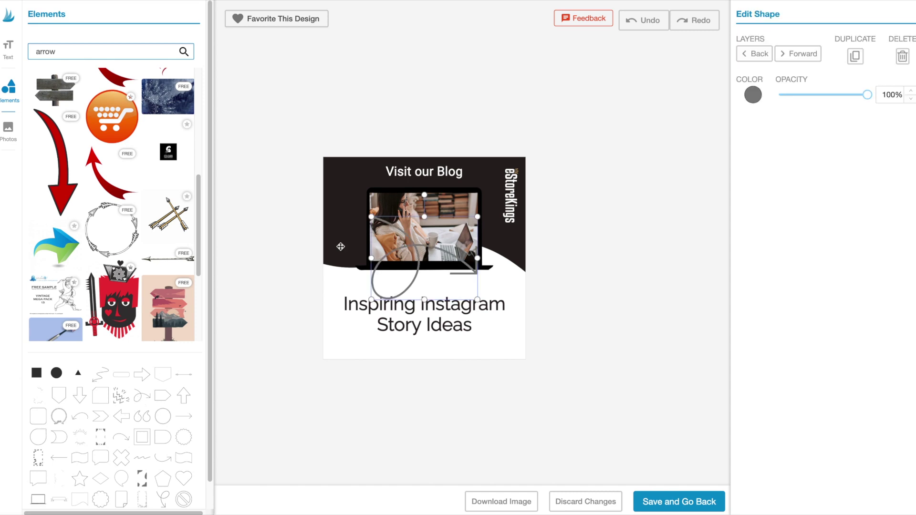
drag(422, 246, 385, 249)
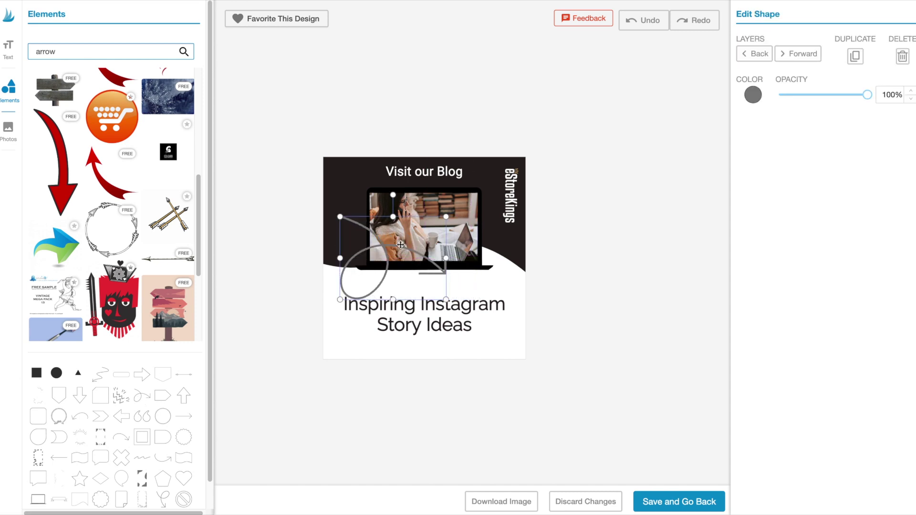
drag(450, 215, 361, 265)
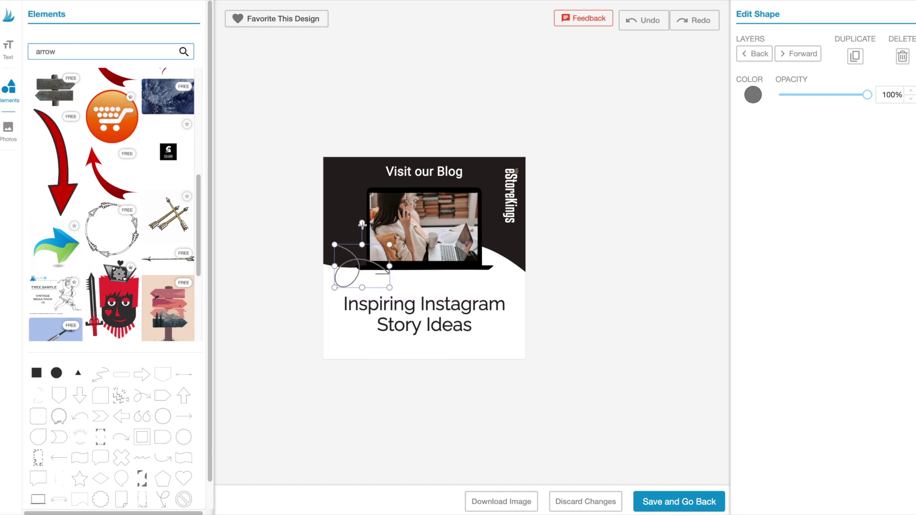
drag(362, 223, 379, 243)
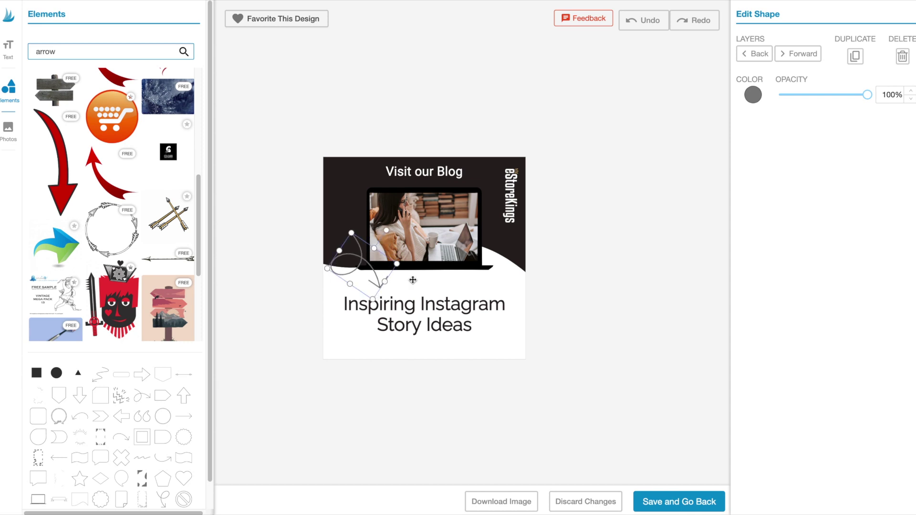
click(753, 95)
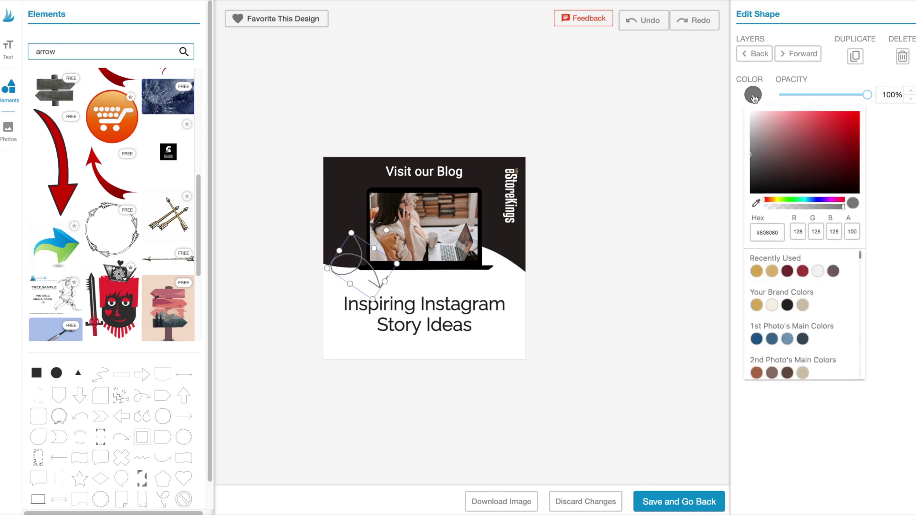
click(852, 118)
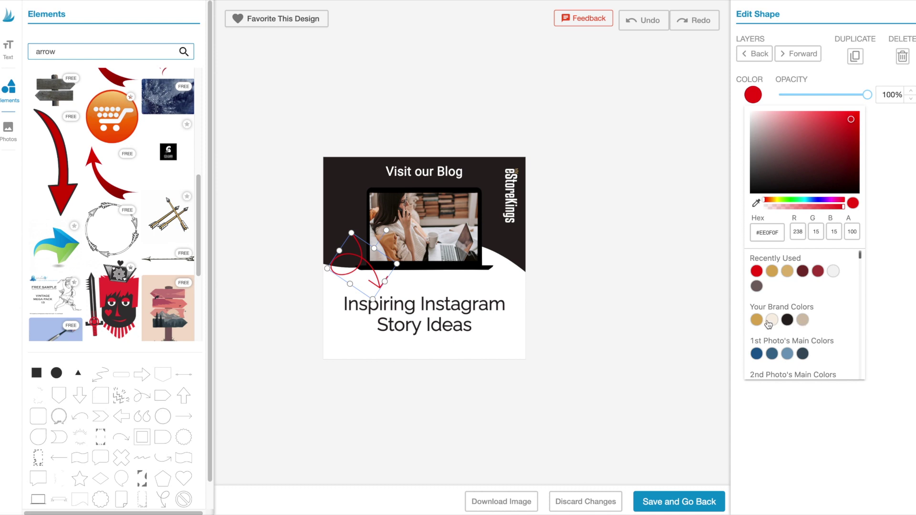
click(757, 320)
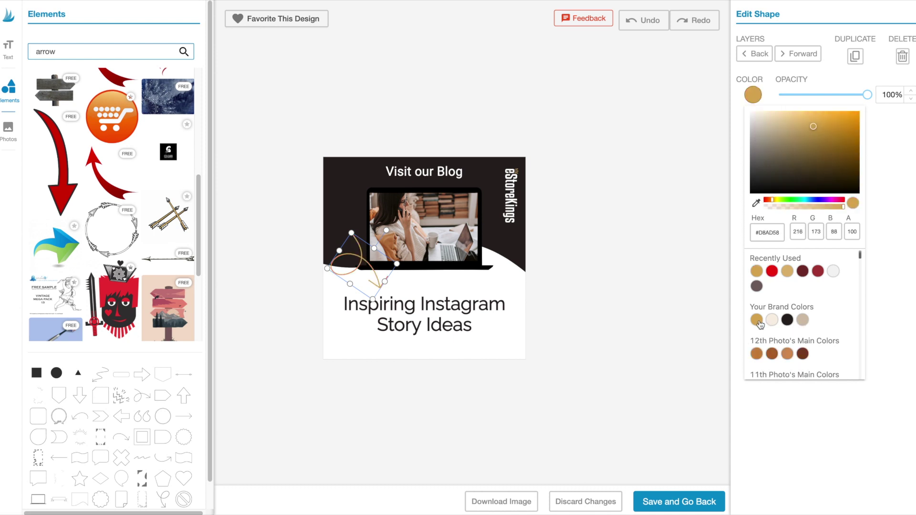
click(662, 329)
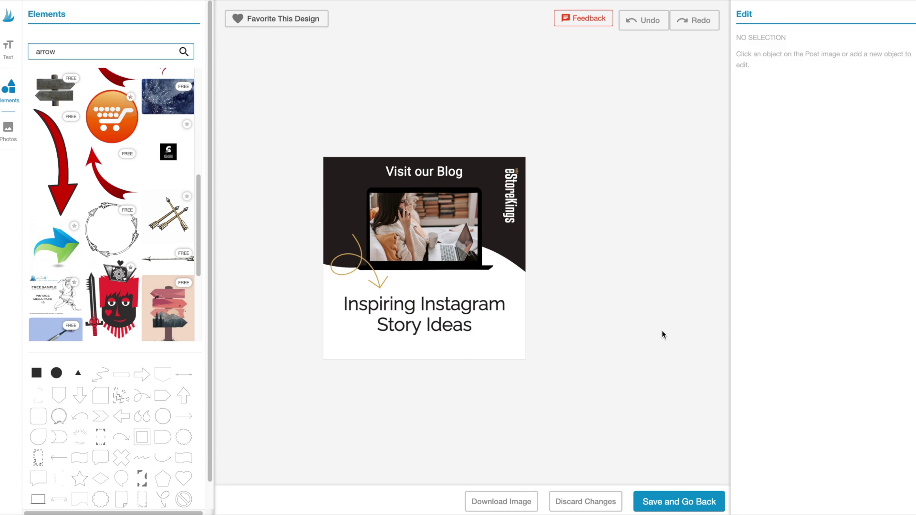
- Add a second smaller, tilted gold arrow pointing up at the word Ideas
click(80, 416)
drag(448, 254, 490, 311)
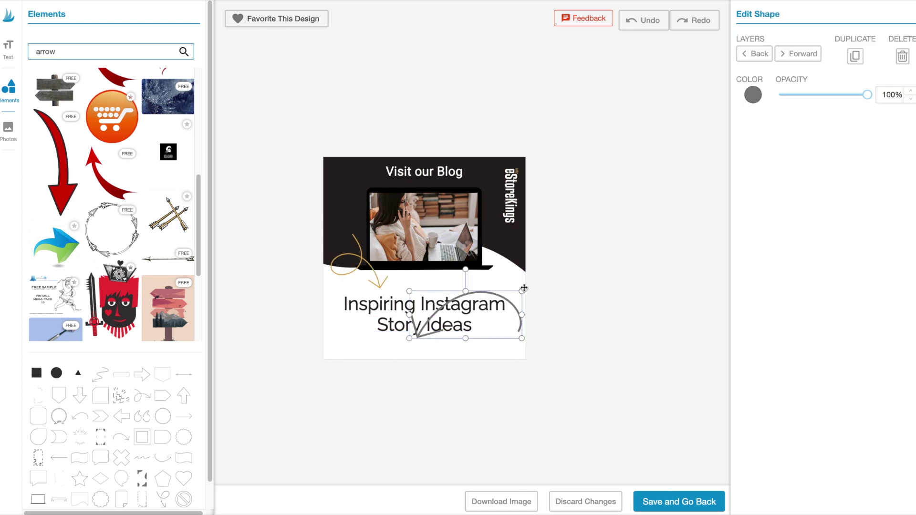
click(754, 96)
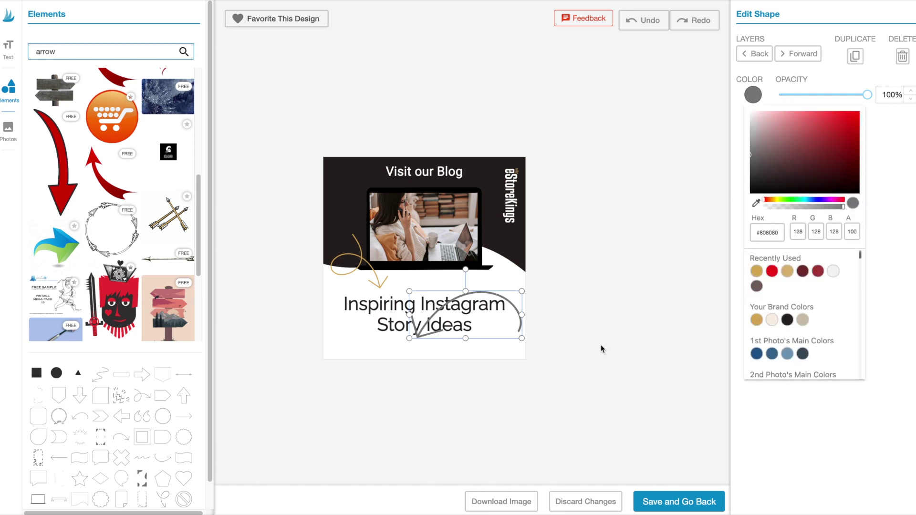
drag(522, 291, 501, 329)
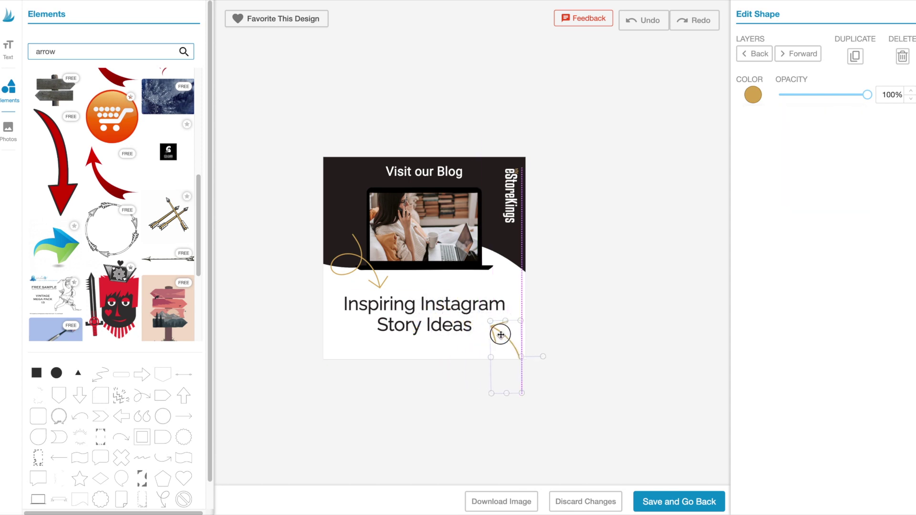
click(590, 346)
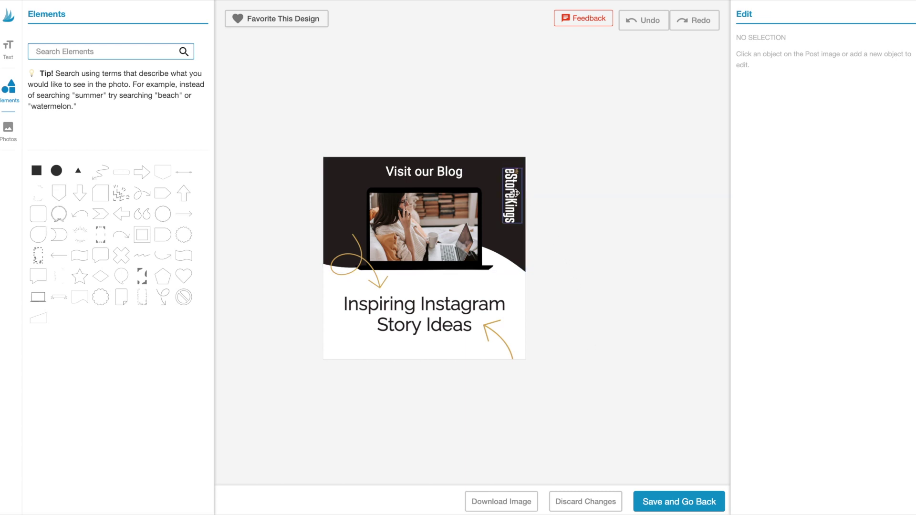
- Enlarge the eStoreKings logo and change the heading to 'Read More on our Blog'
click(516, 193)
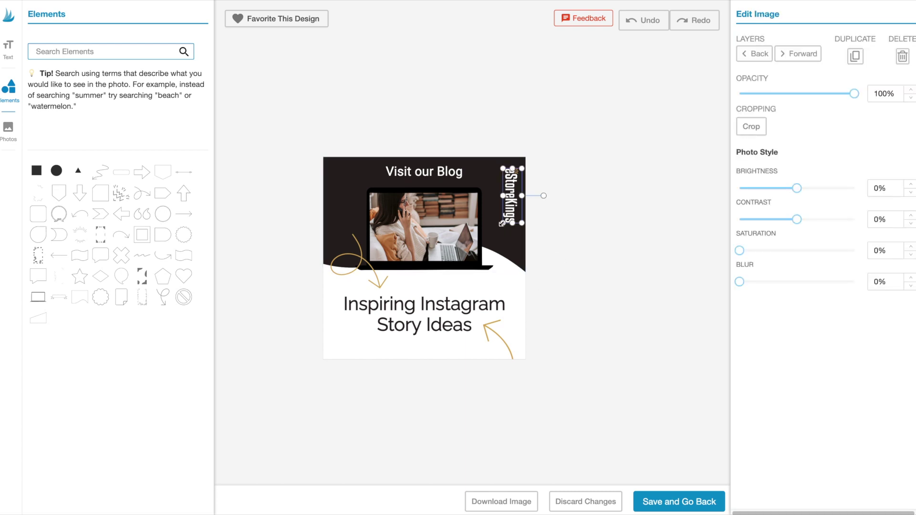
drag(502, 223, 496, 234)
click(434, 169)
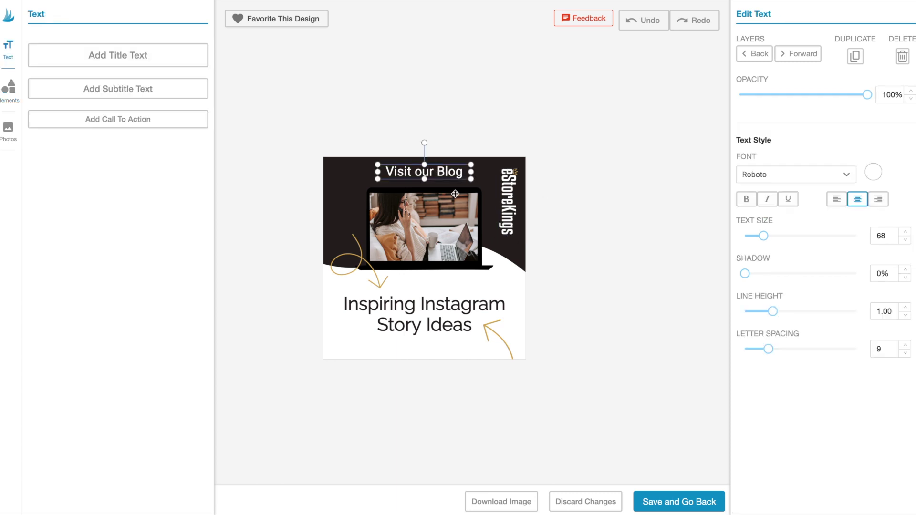
drag(472, 180, 433, 175)
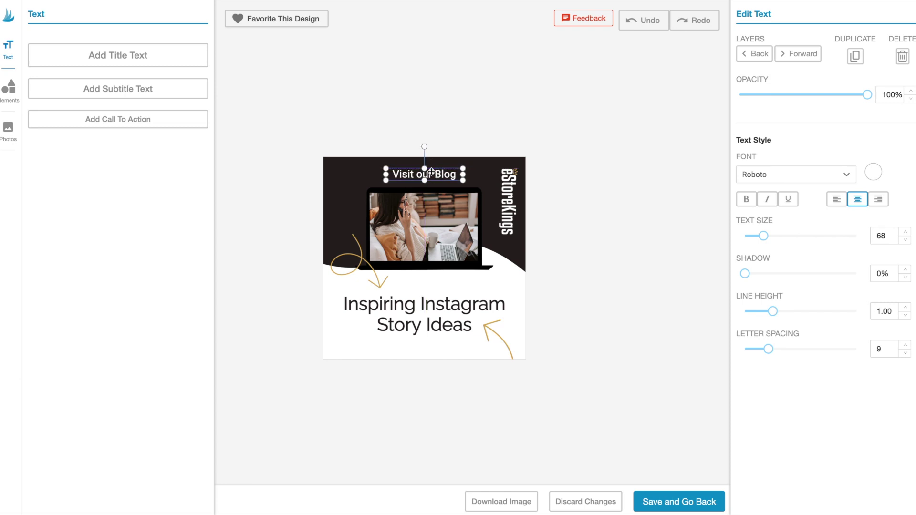
double_click(429, 174)
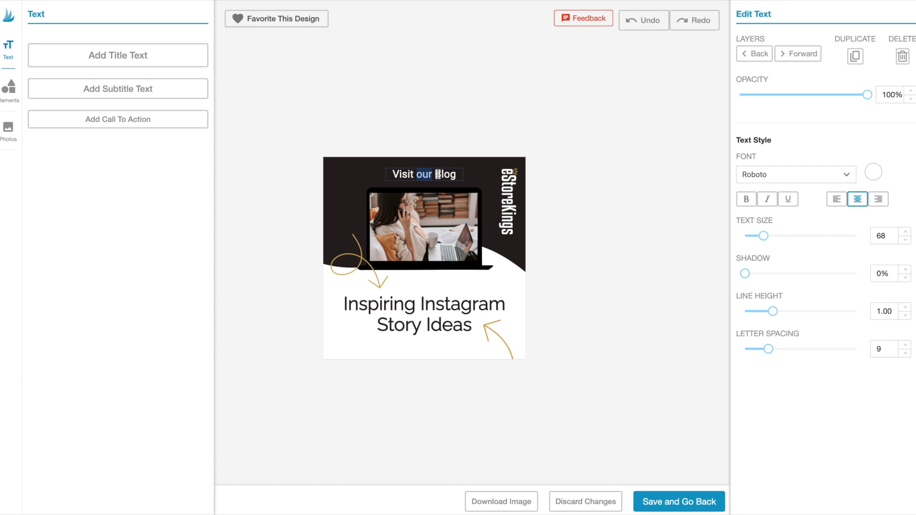
drag(437, 174, 385, 172)
text(Read More on our)
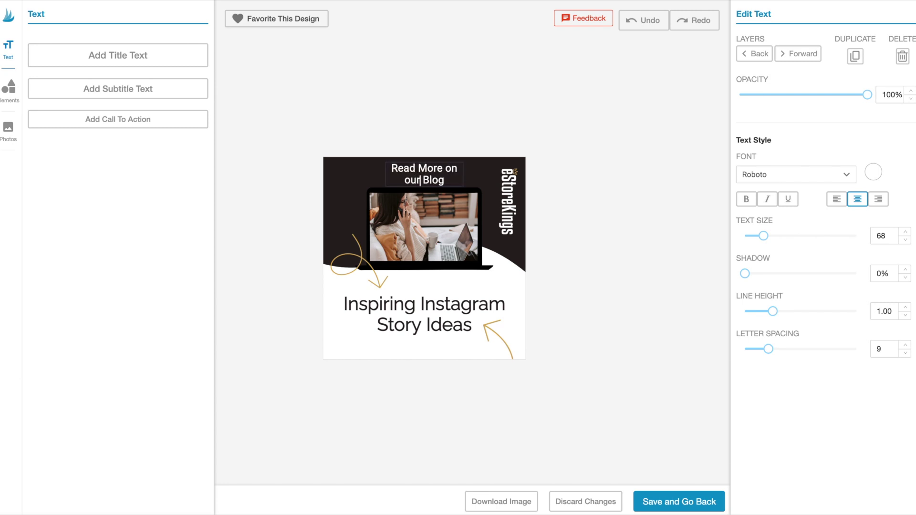
click(572, 212)
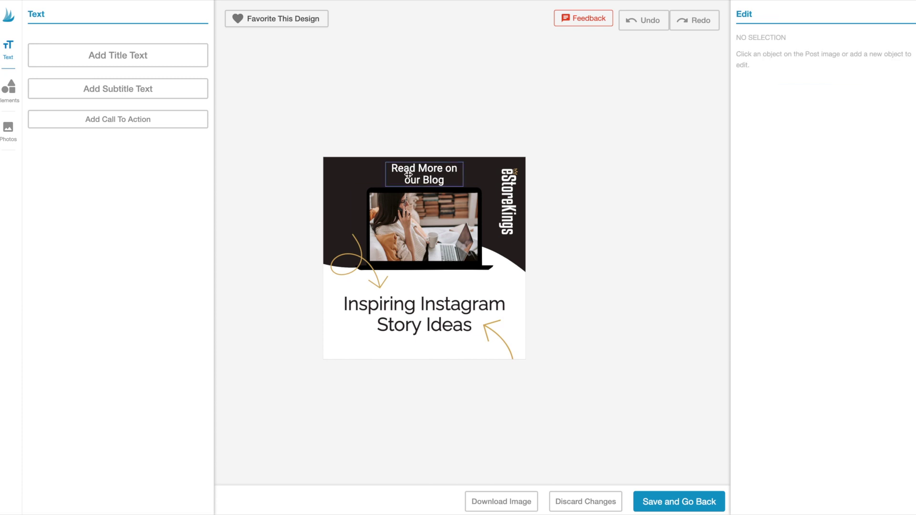
- Put the heading on one centred line with text size 58 and letter spacing 38
click(430, 180)
drag(385, 175, 347, 174)
drag(439, 175, 433, 175)
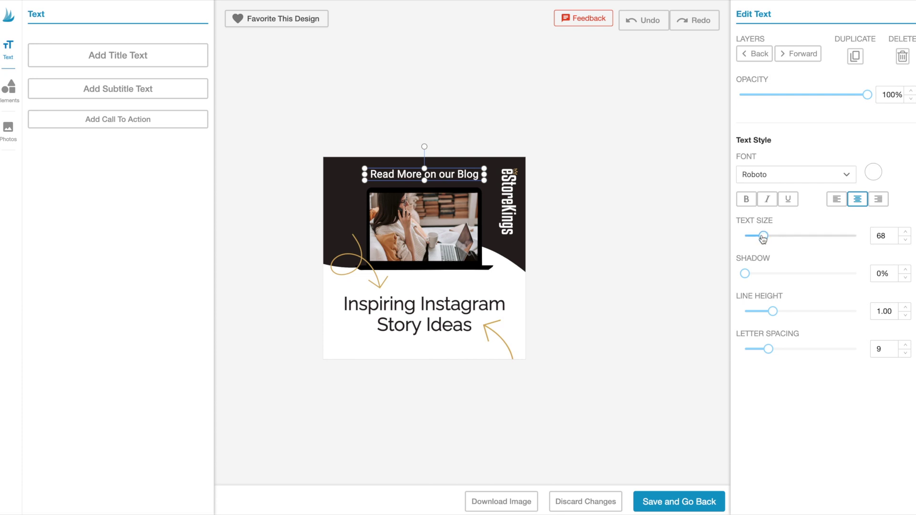
drag(764, 239, 760, 238)
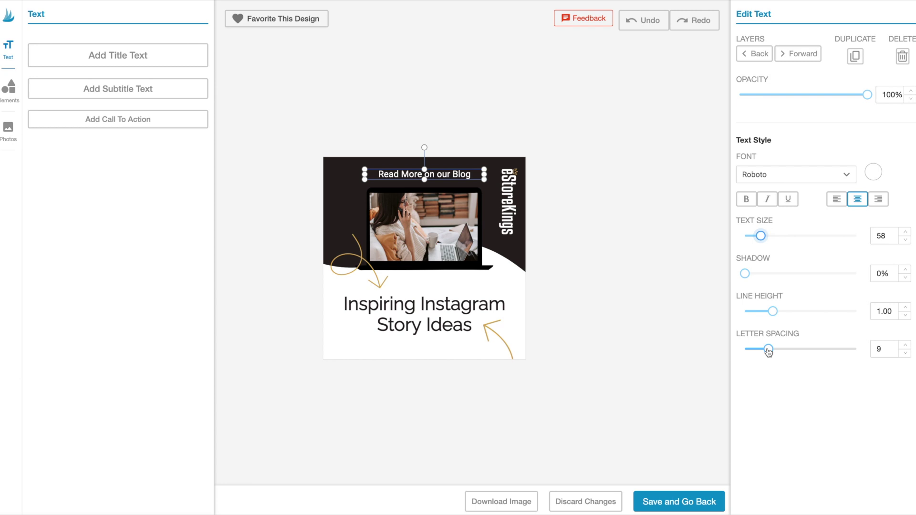
drag(768, 352, 772, 353)
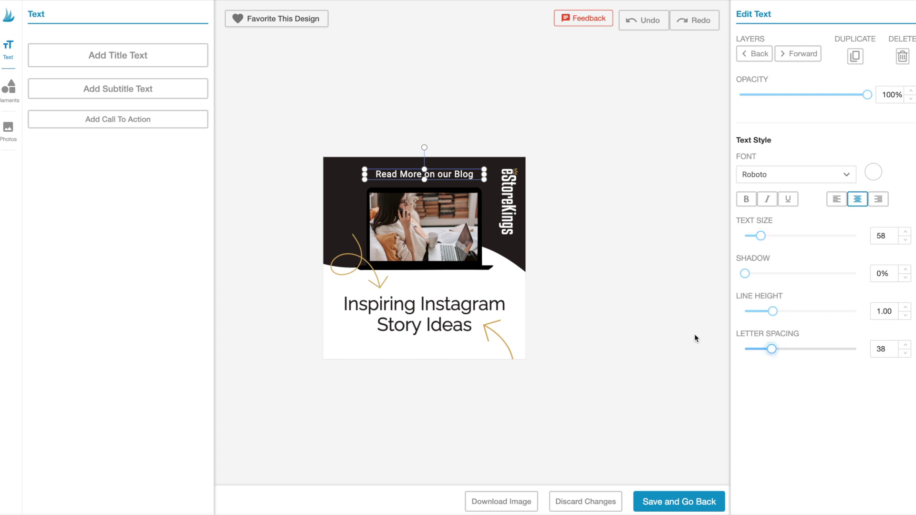
click(657, 326)
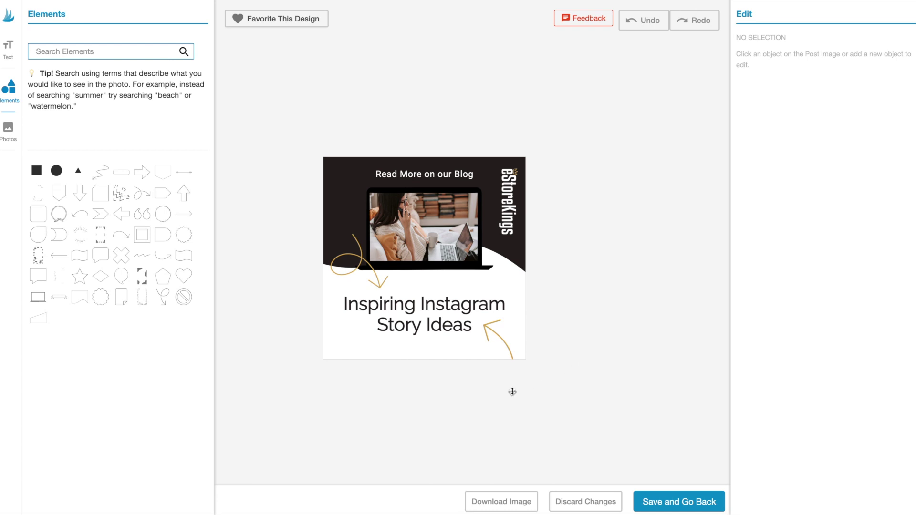
- Fill the lower background shape with the cream brand colour #F8EFE4 instead of white
click(410, 349)
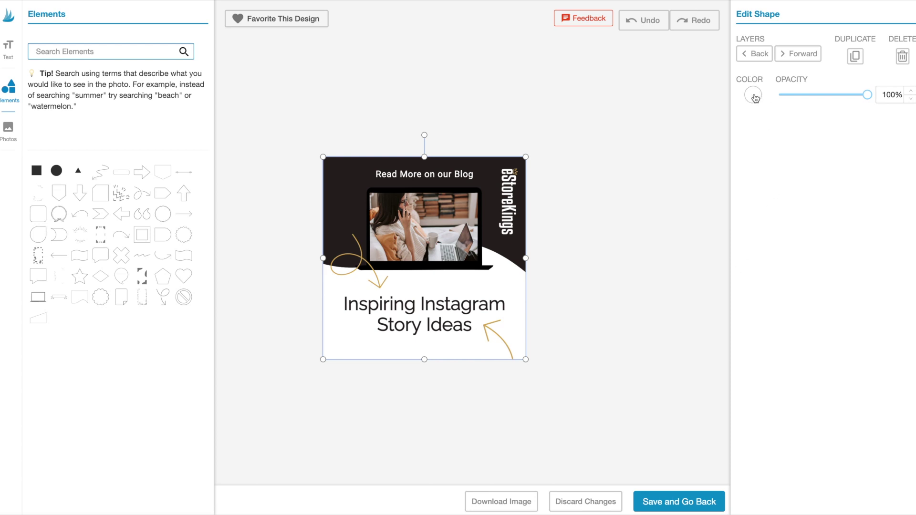
click(753, 95)
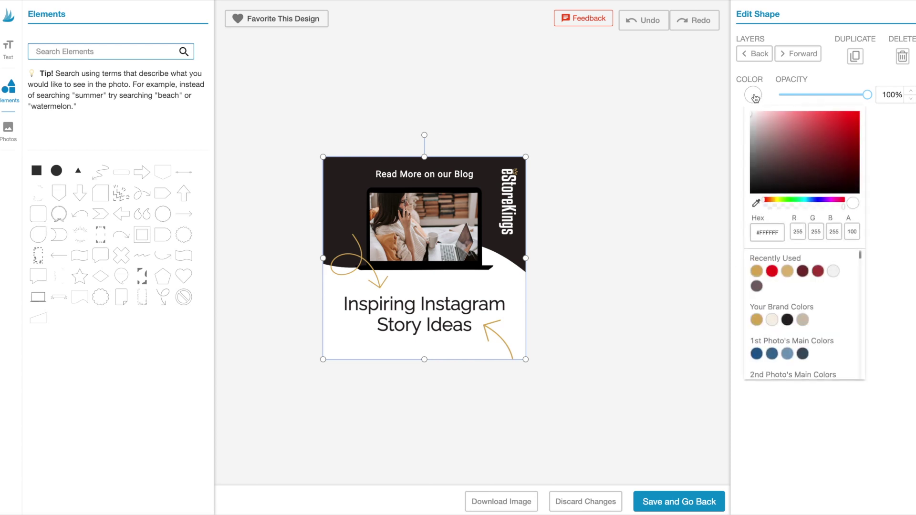
click(803, 324)
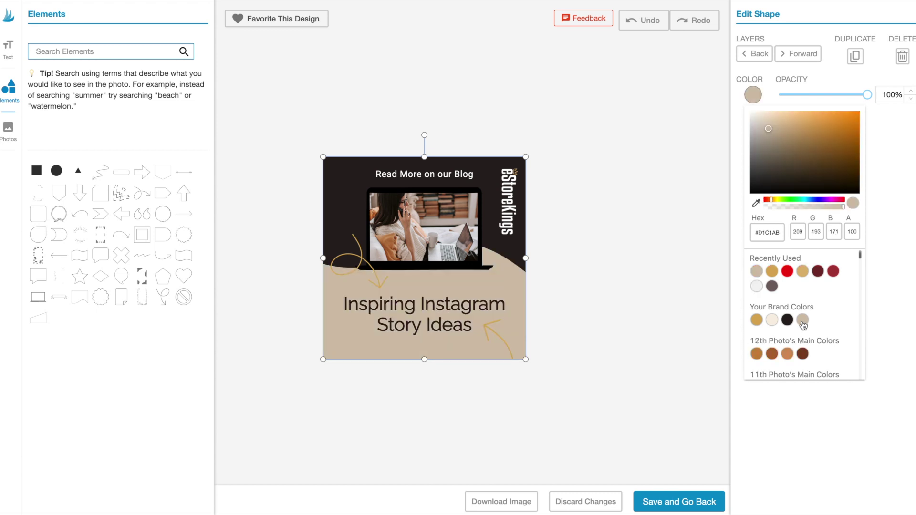
click(771, 319)
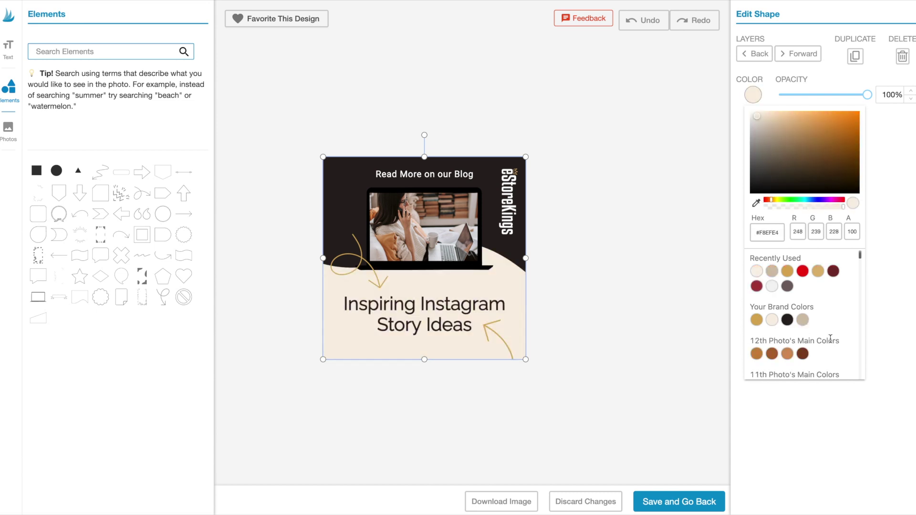
click(650, 324)
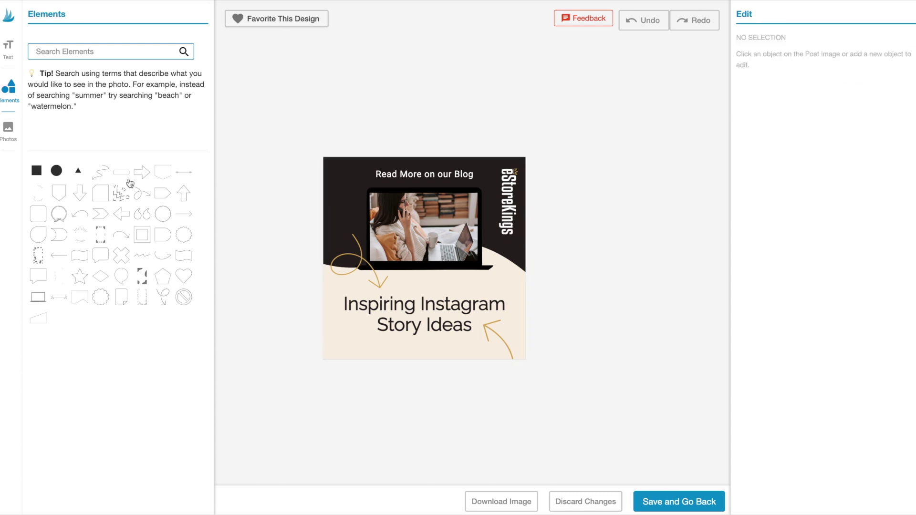
- Add an 'estorekings.com/blog' subtitle at text size 34, placed beneath the title
click(7, 51)
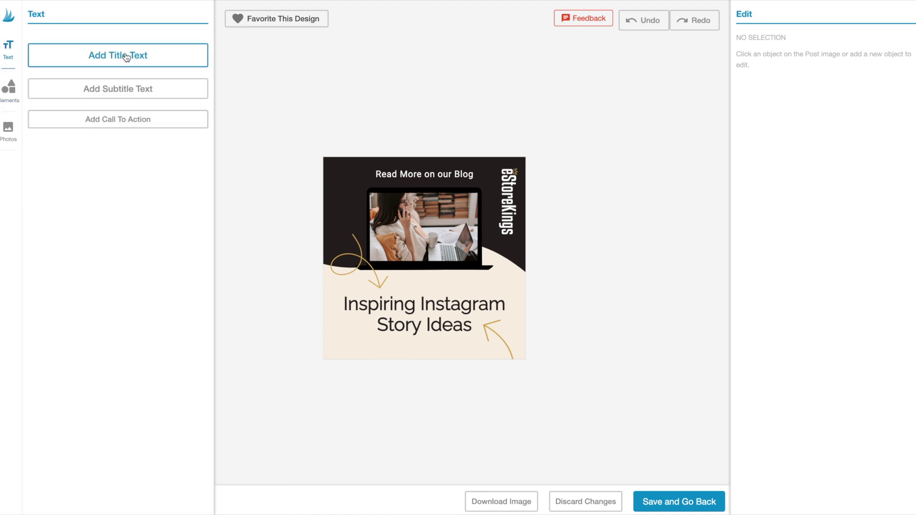
click(165, 93)
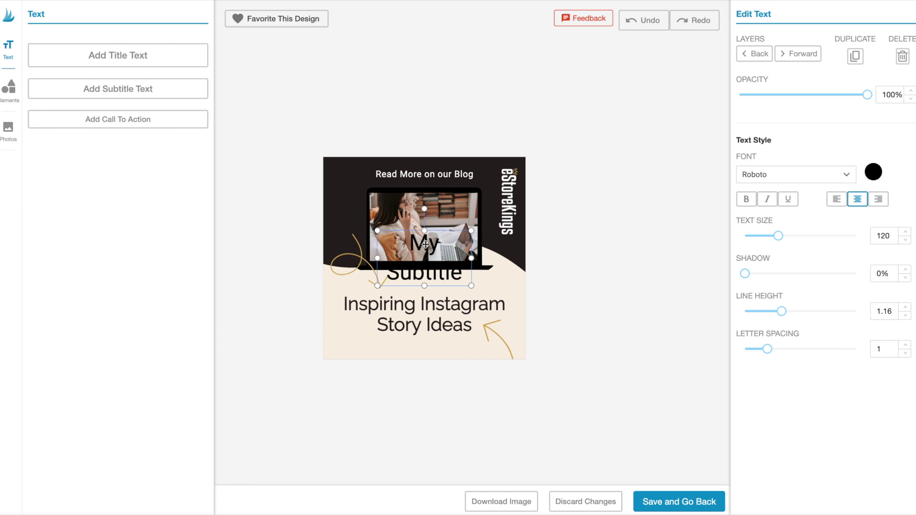
double_click(425, 244)
text(estorekin)
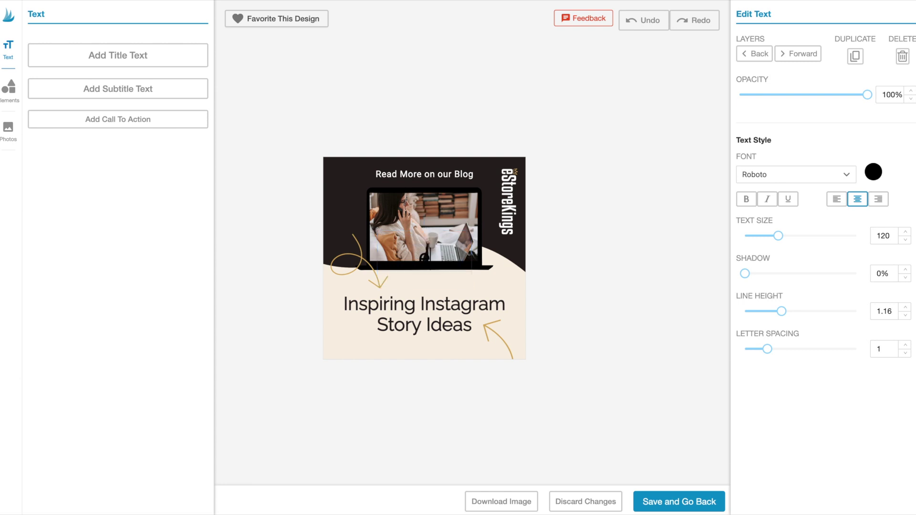
text(gs.com/blog)
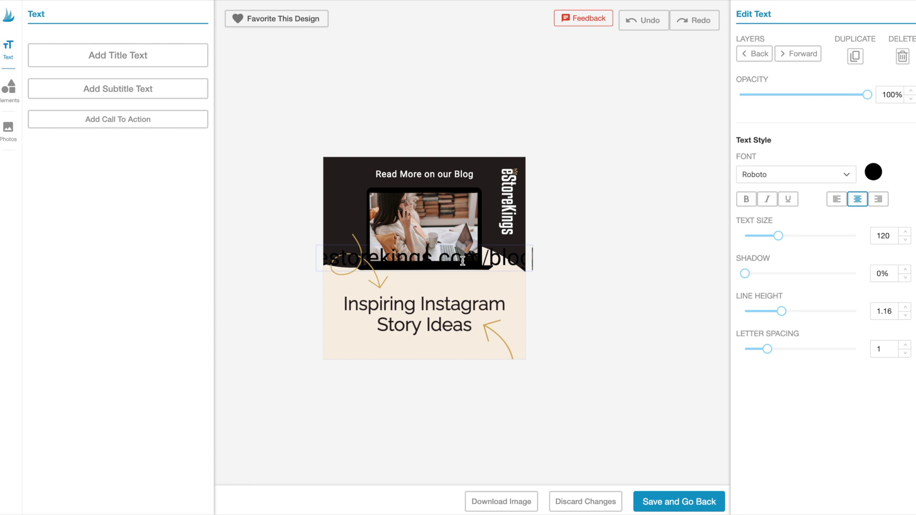
key(ctrl+a)
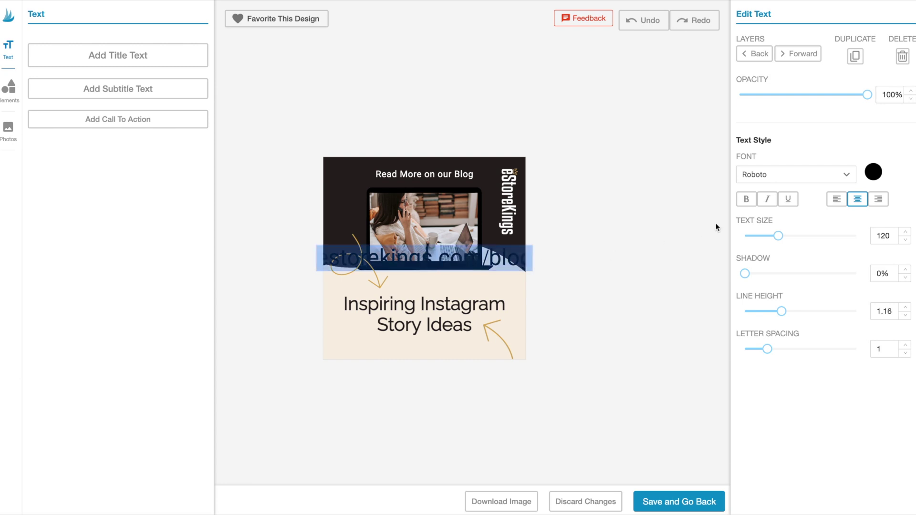
drag(779, 239, 760, 238)
click(630, 353)
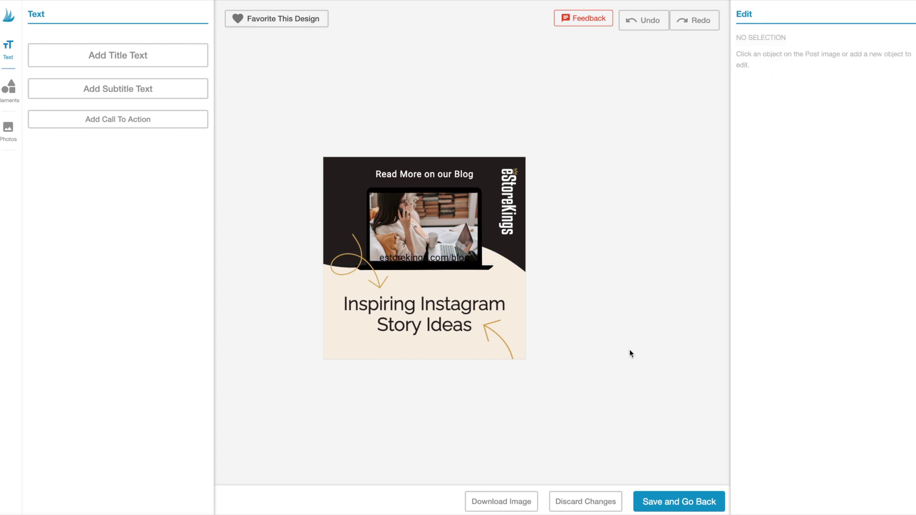
drag(420, 258, 423, 347)
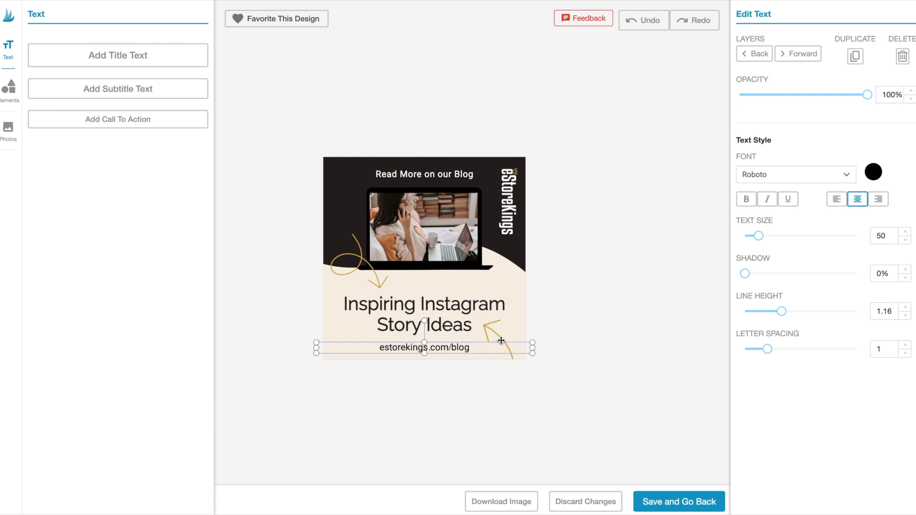
drag(759, 237, 754, 237)
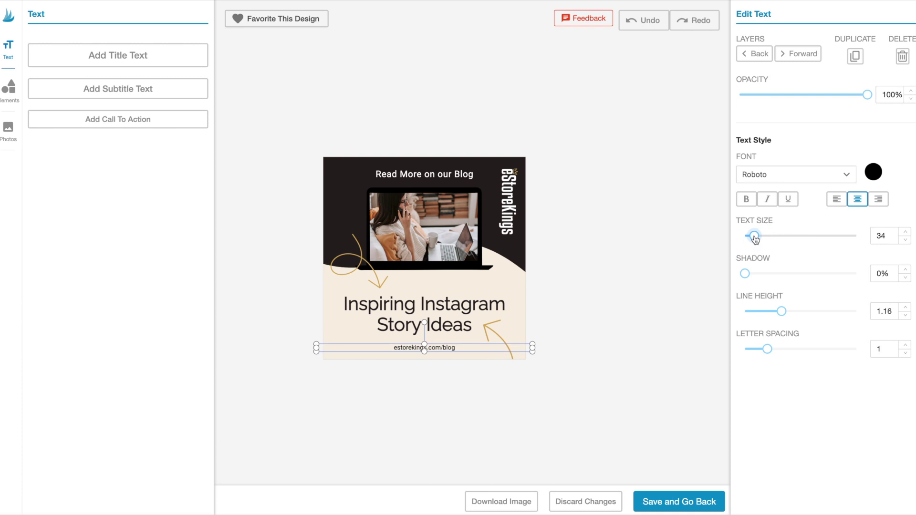
click(651, 367)
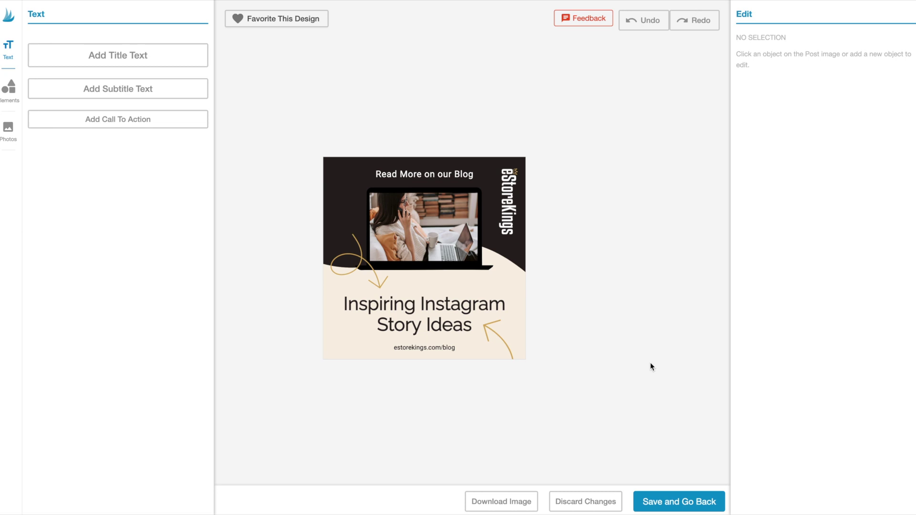
- Save the edited laptop design and go back to the Design Gallery
click(716, 511)
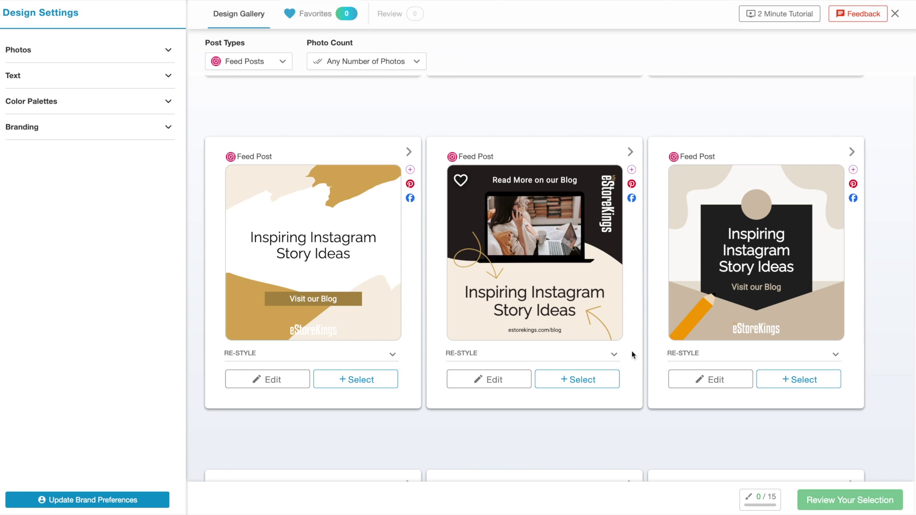
- Reshuffle the first design's colours and cycle layouts to one with the logo on top and gold brushstrokes
click(392, 355)
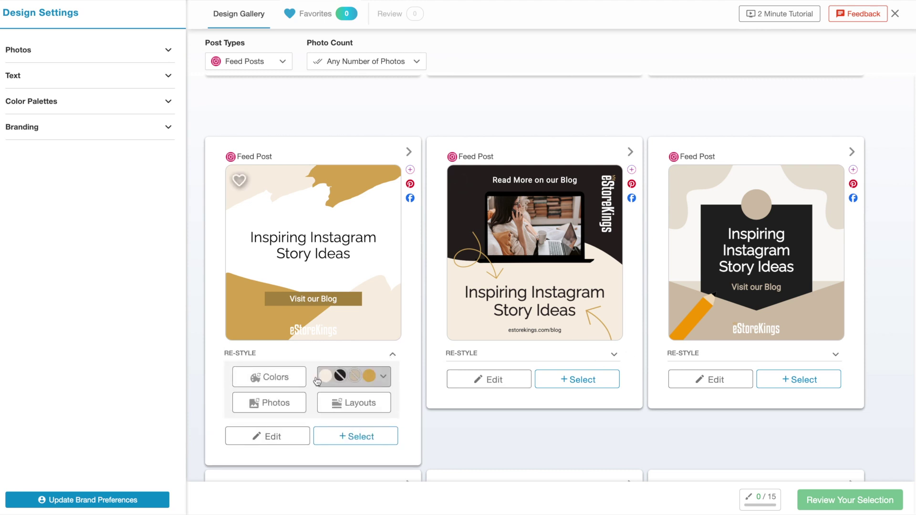
click(267, 378)
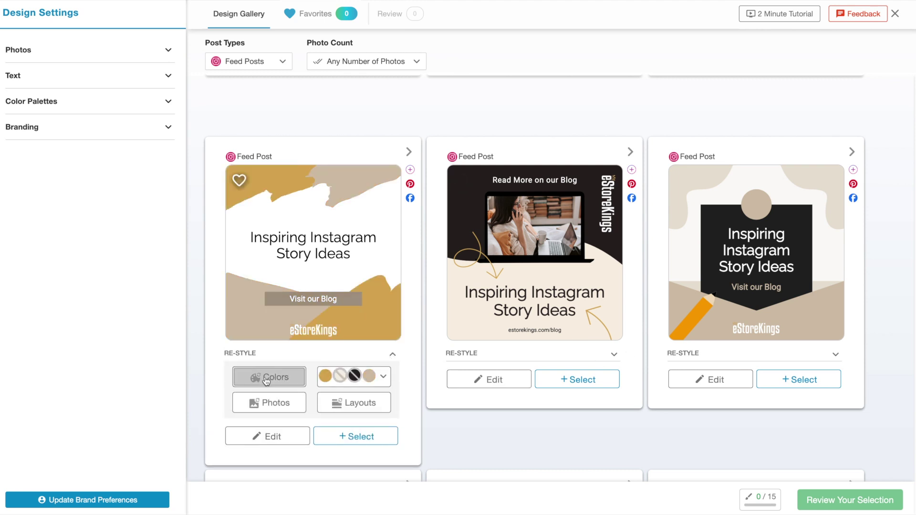
click(347, 404)
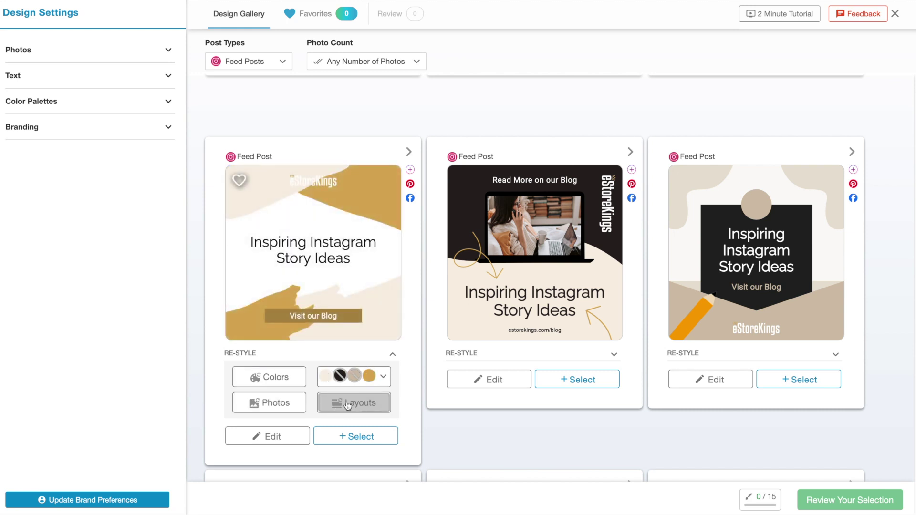
click(348, 403)
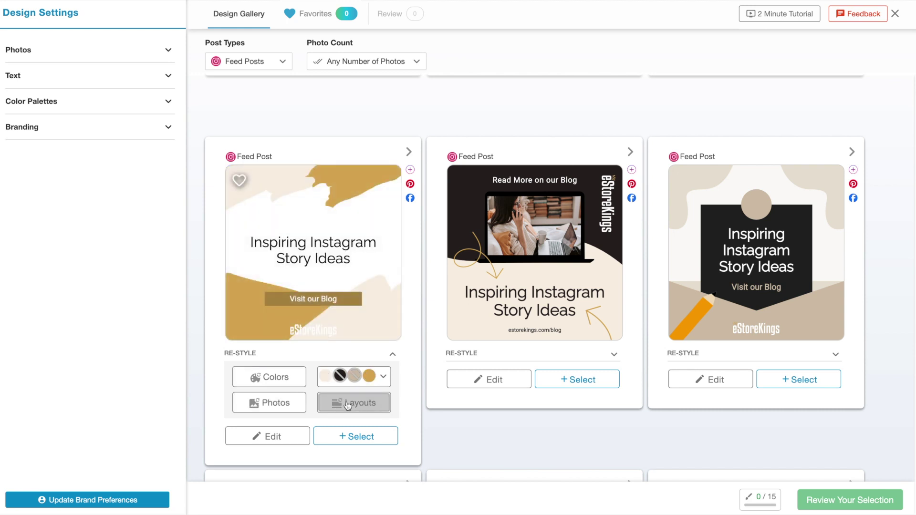
click(348, 404)
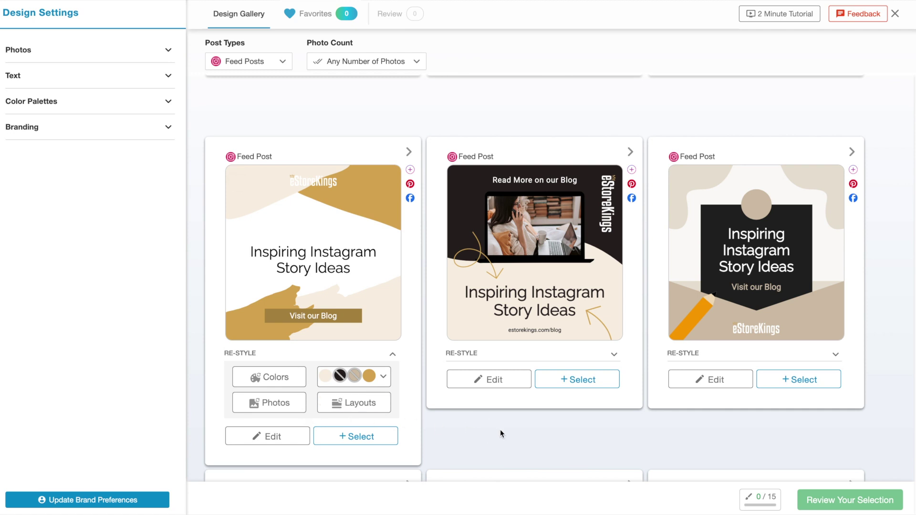
- Select four feed posts (dark laptop, beige pencil, gold laptop, dark circular photo) and open the review
click(583, 382)
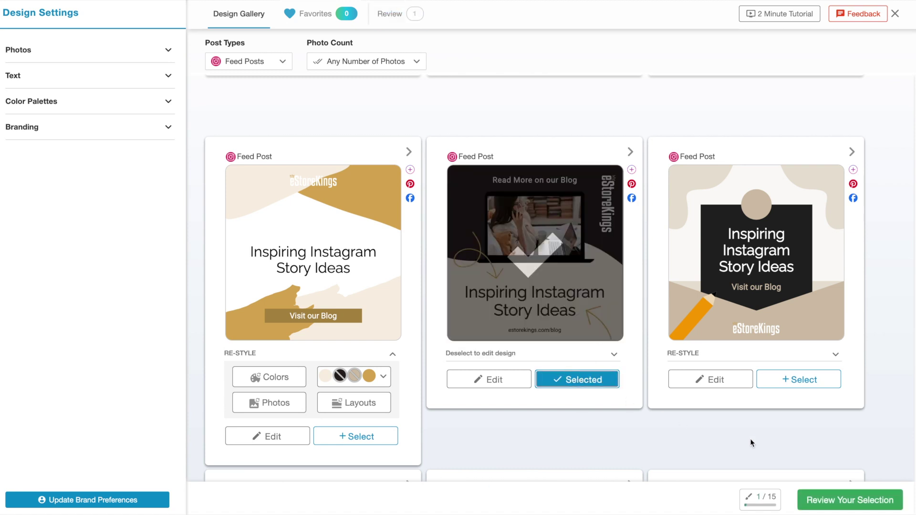
click(813, 384)
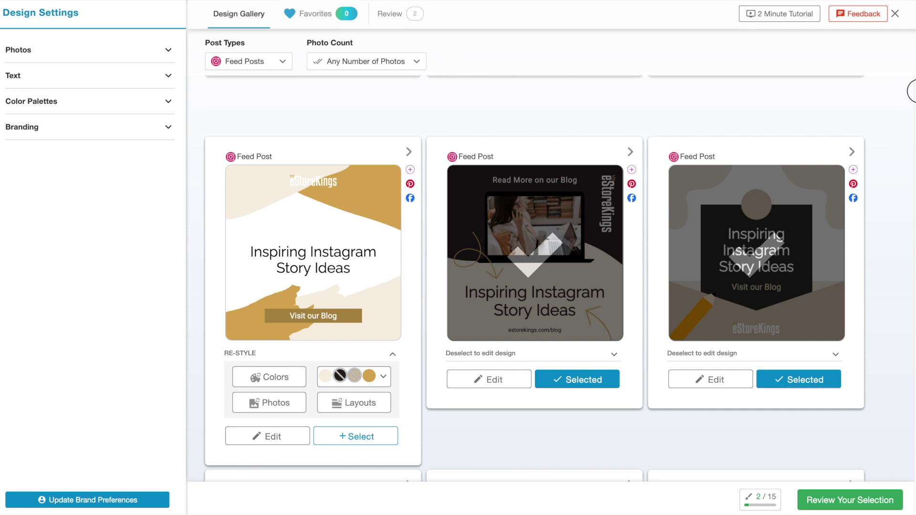
scroll(912, 93, down, 8)
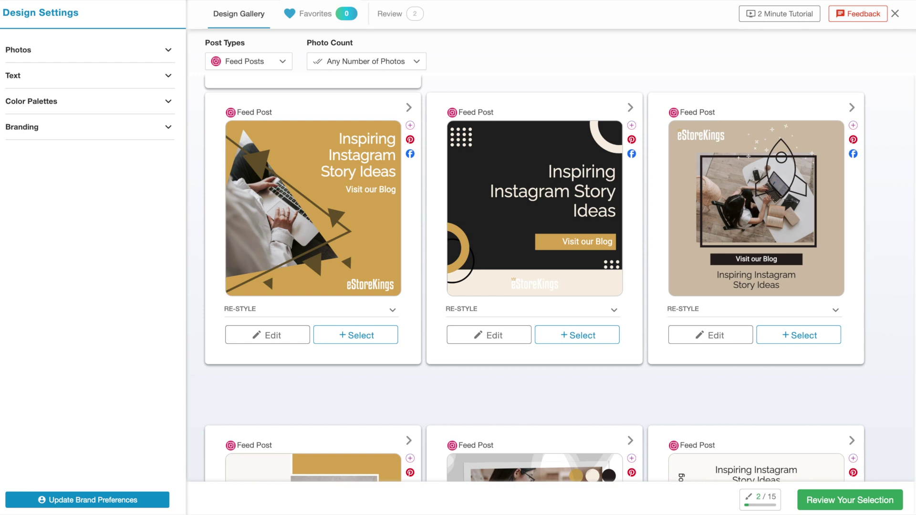
click(382, 339)
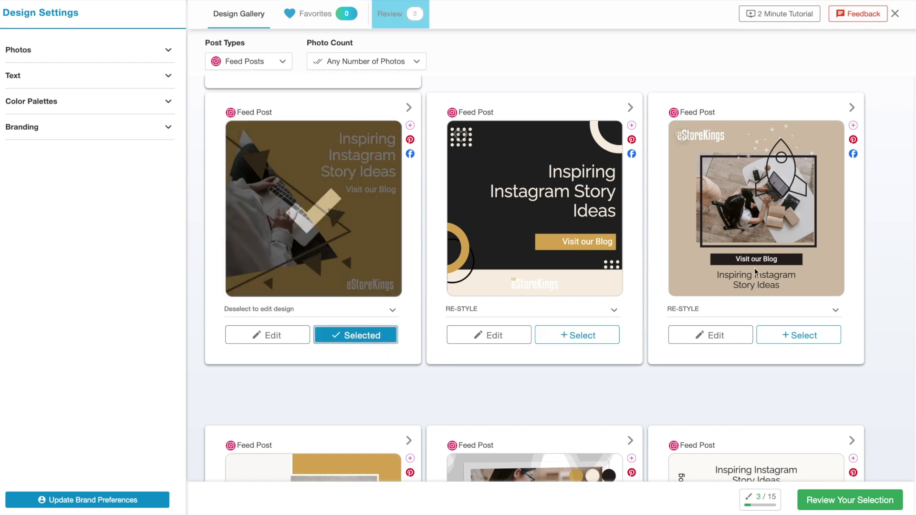
scroll(911, 102, down, 15)
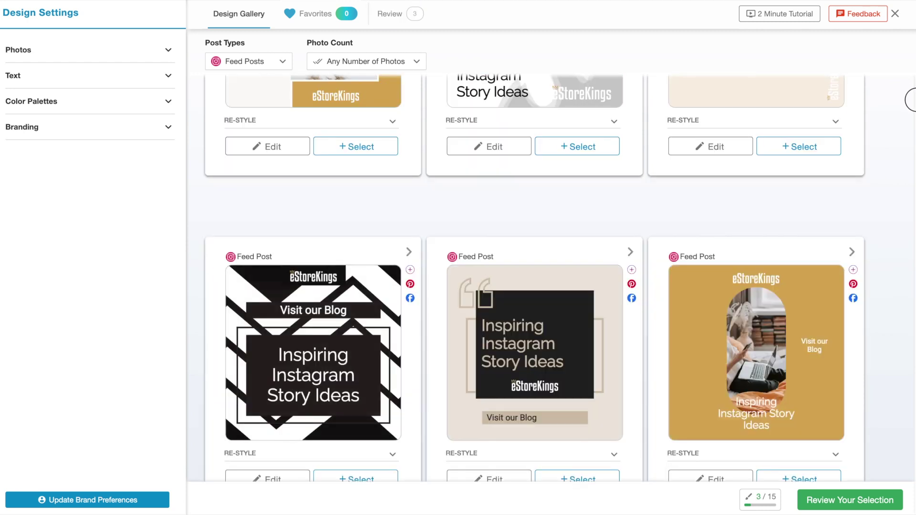
scroll(911, 102, down, 12)
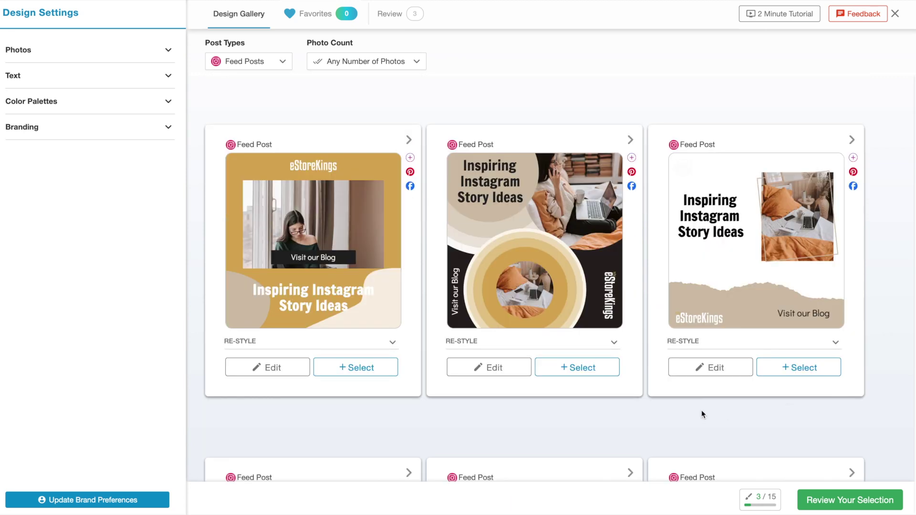
click(577, 367)
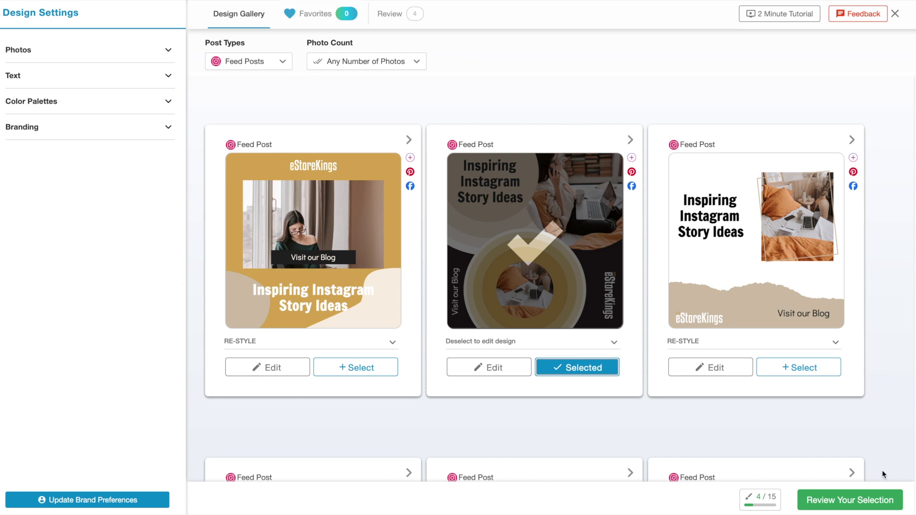
click(897, 500)
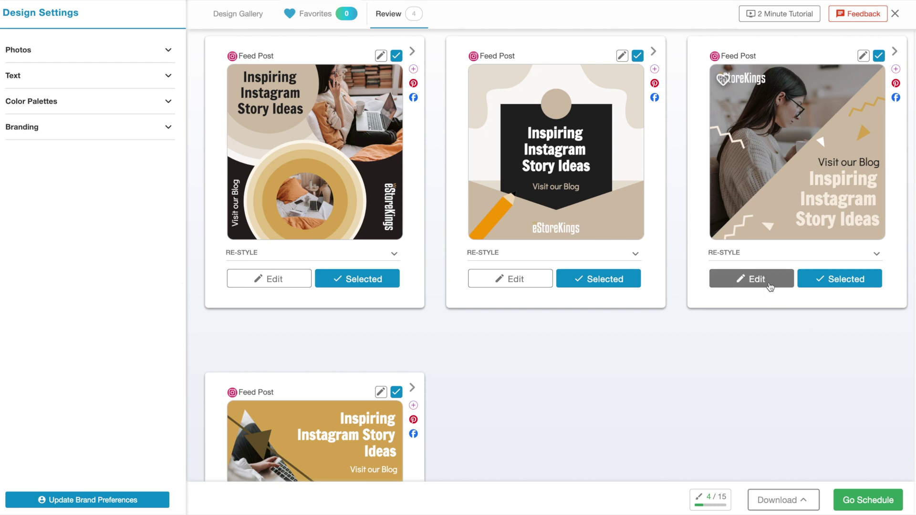
- Give the third design a black and gold palette and send all four to Publisher drafts
click(876, 254)
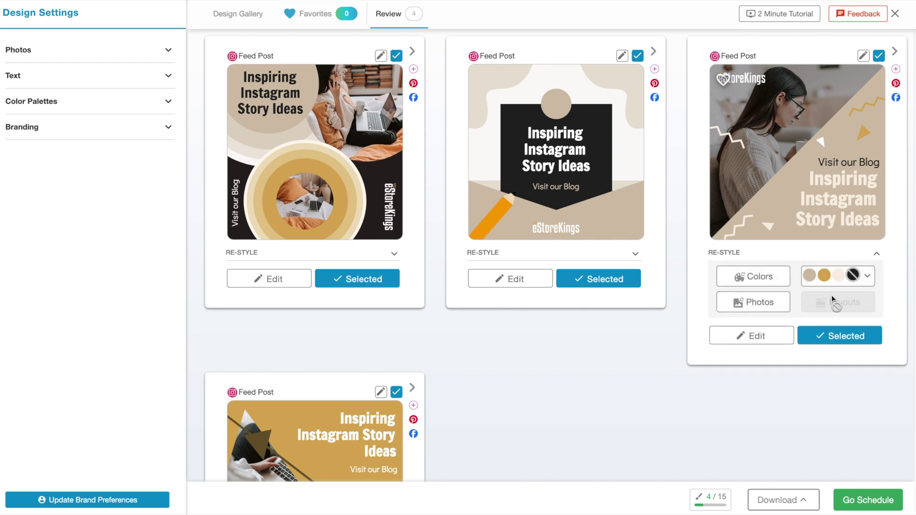
click(785, 282)
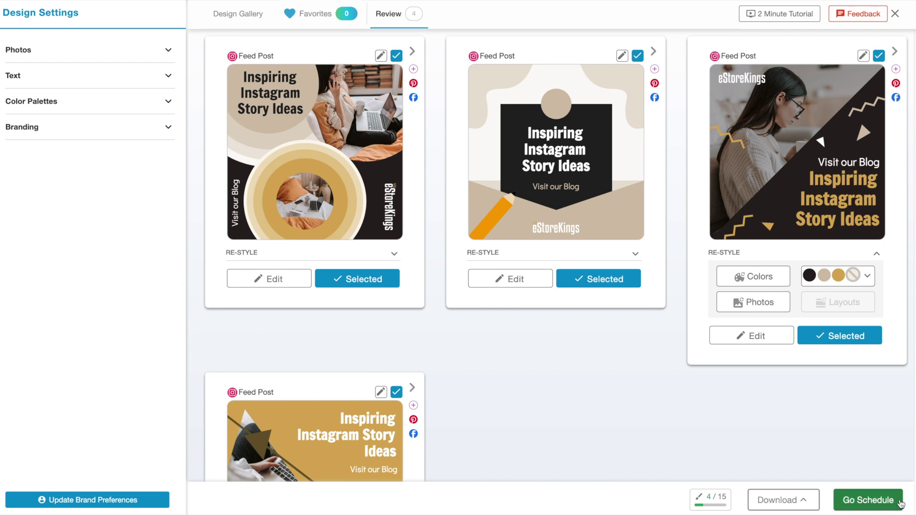
click(900, 502)
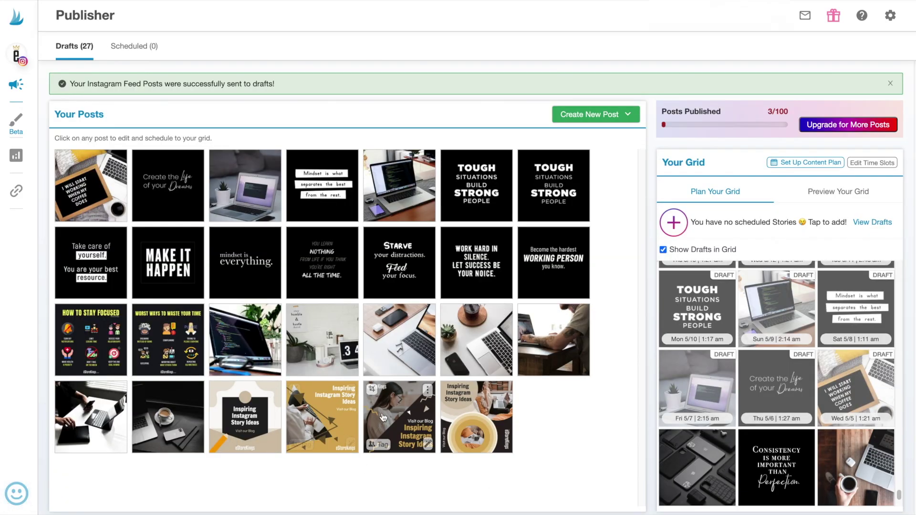
- Open the circular-photo Inspiring Instagram Story Ideas draft for editing
click(471, 418)
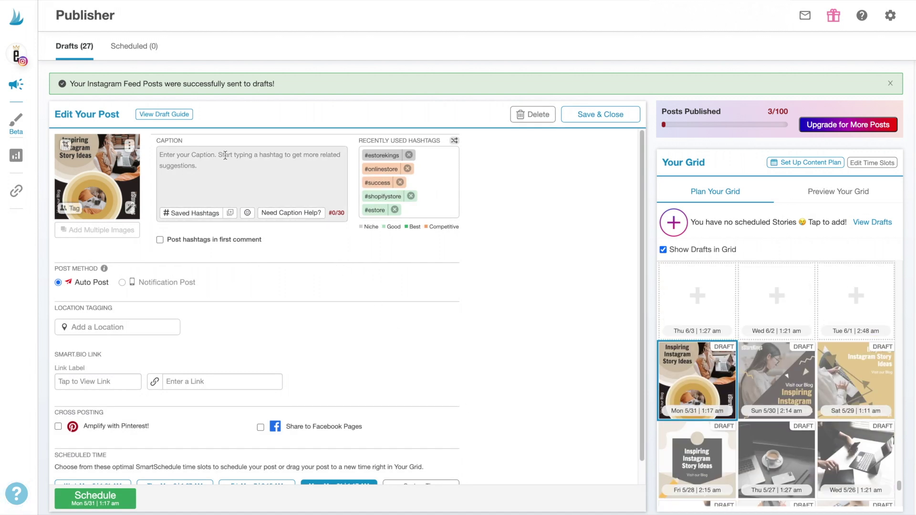
- Write the caption: 'Did you know that over 500 million people view Instagram stories every day?'
text(Did you know that over 500)
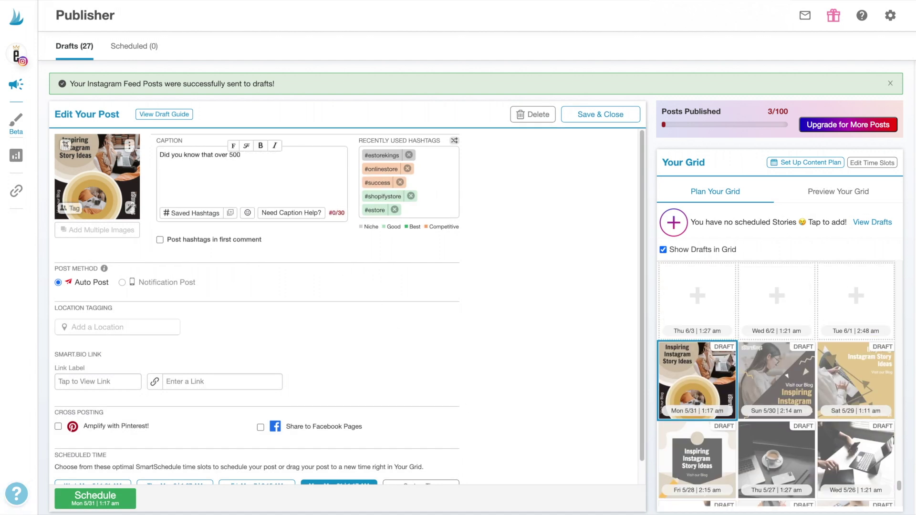
text( million people view Instagram stories every)
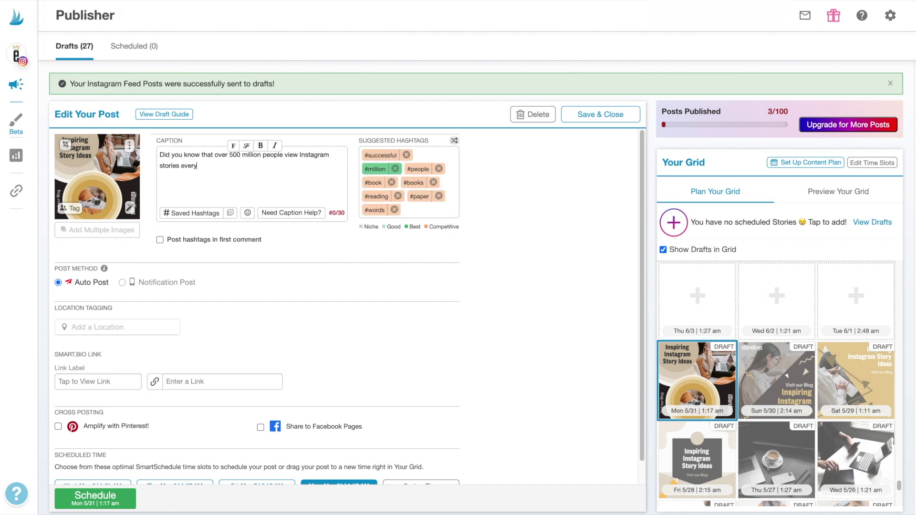
text( day? Click the link in our bio to view )
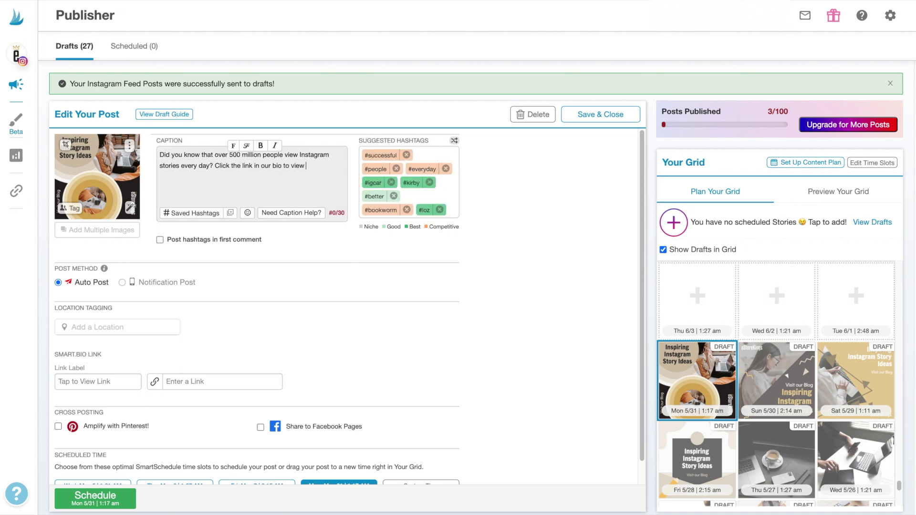
text(12 different Instagram stor)
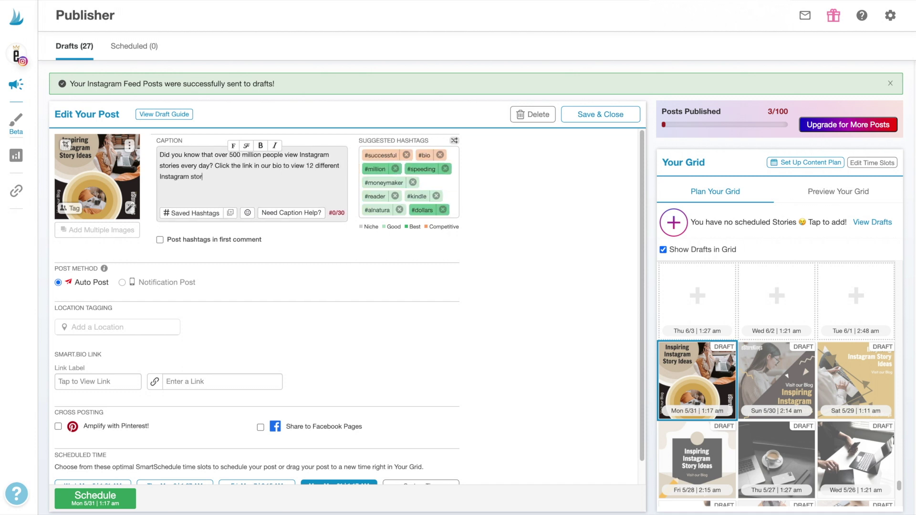
text(y ideas and to enhance your social media marketing efforts.)
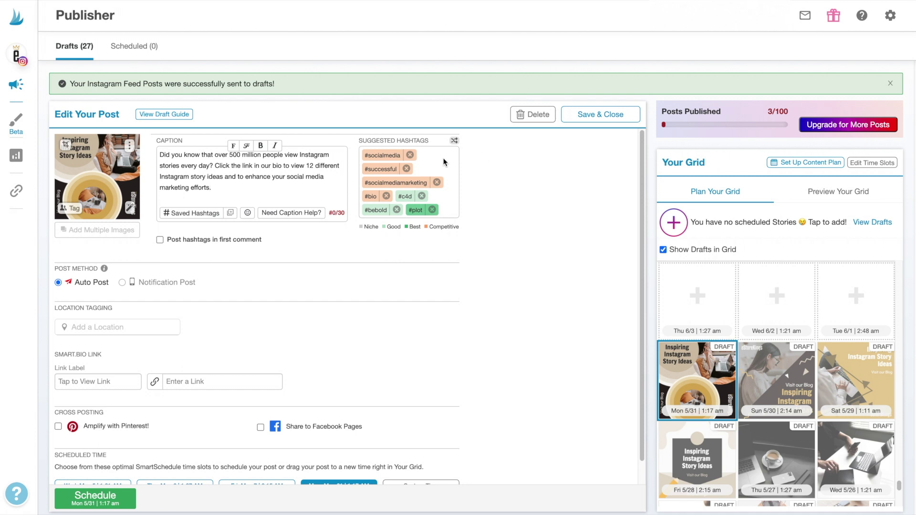
- Add the suggested hashtags #socialmediamarketing and #marketingdigital to the caption
mouse_move(422, 180)
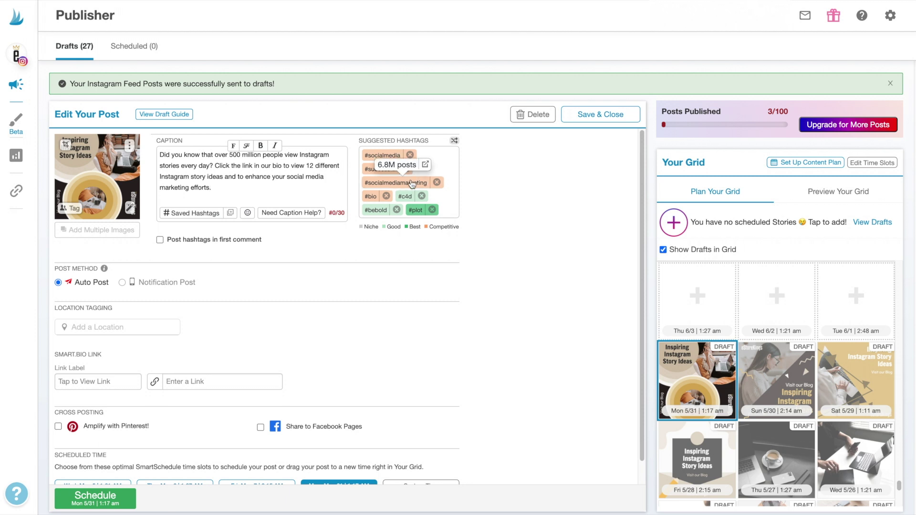
click(412, 185)
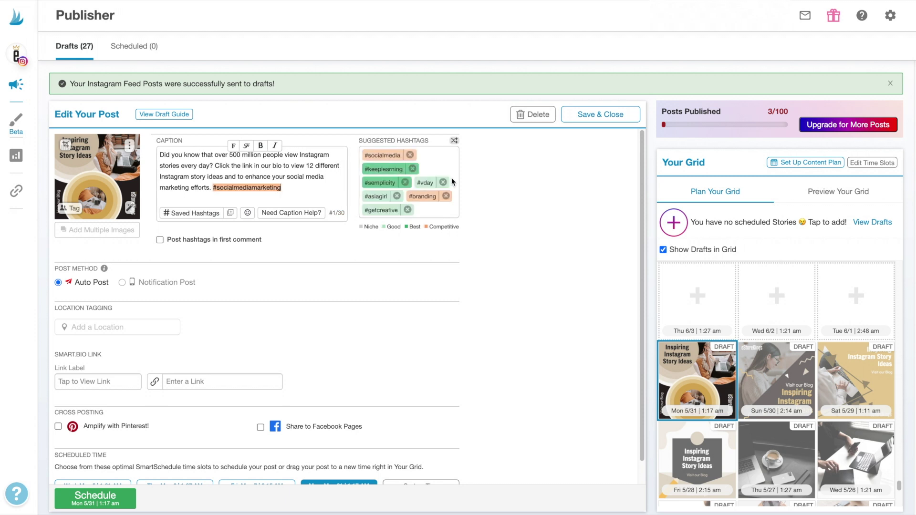
click(455, 140)
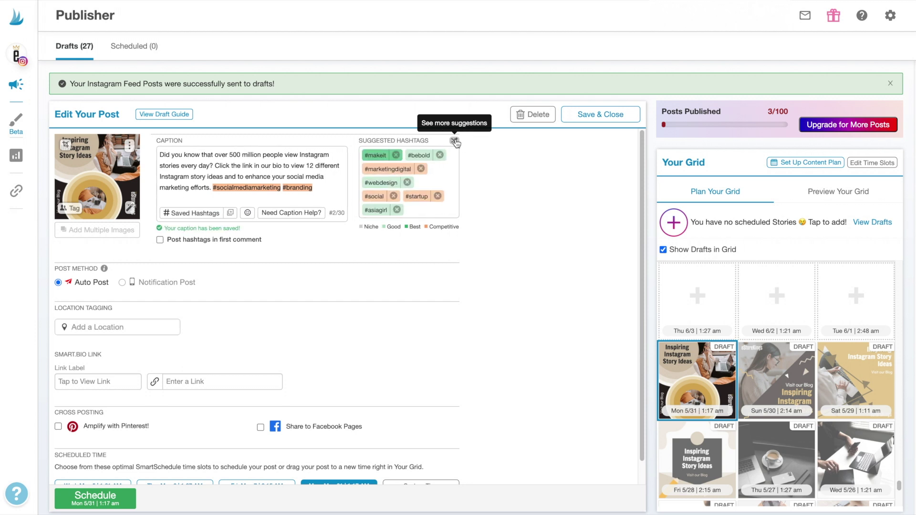
click(387, 169)
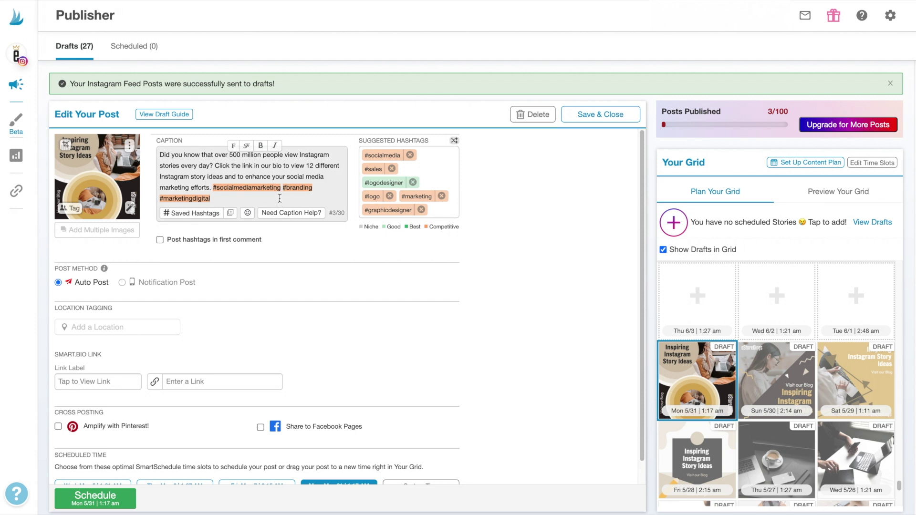
- Append #digitalmarketing and #igmarketing, and post the hashtags as the first comment
click(279, 198)
text(#digital)
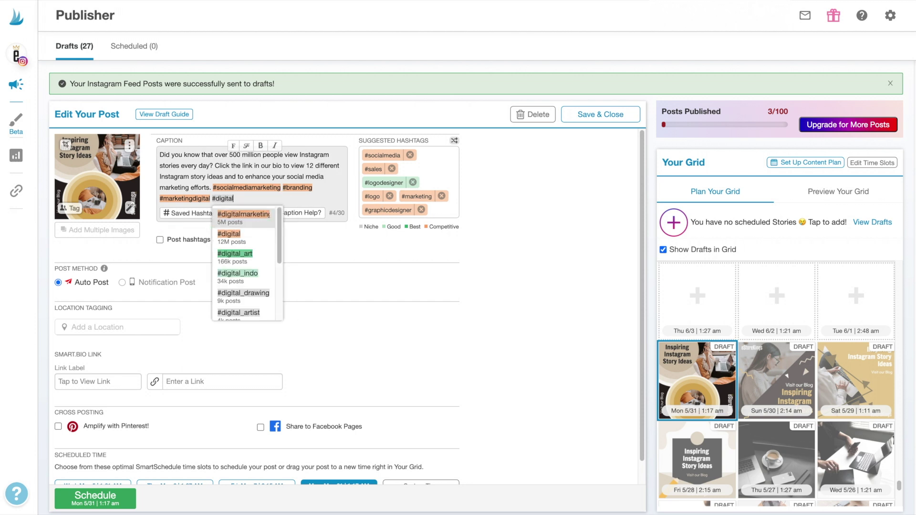
key(Return)
text(#igmarketing)
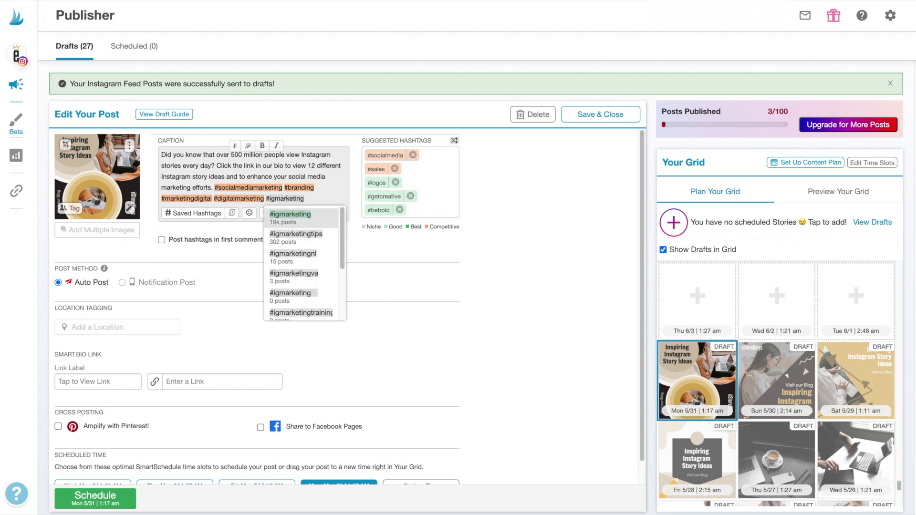
key(Return)
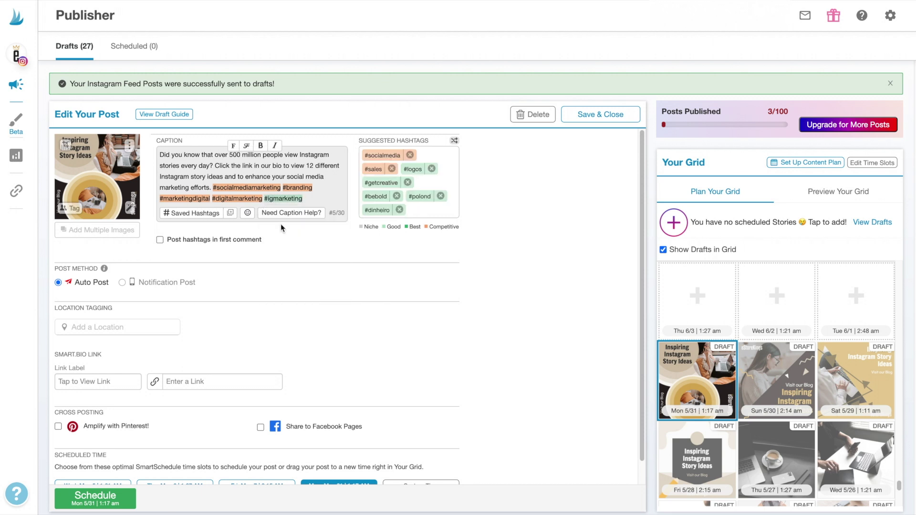
click(161, 241)
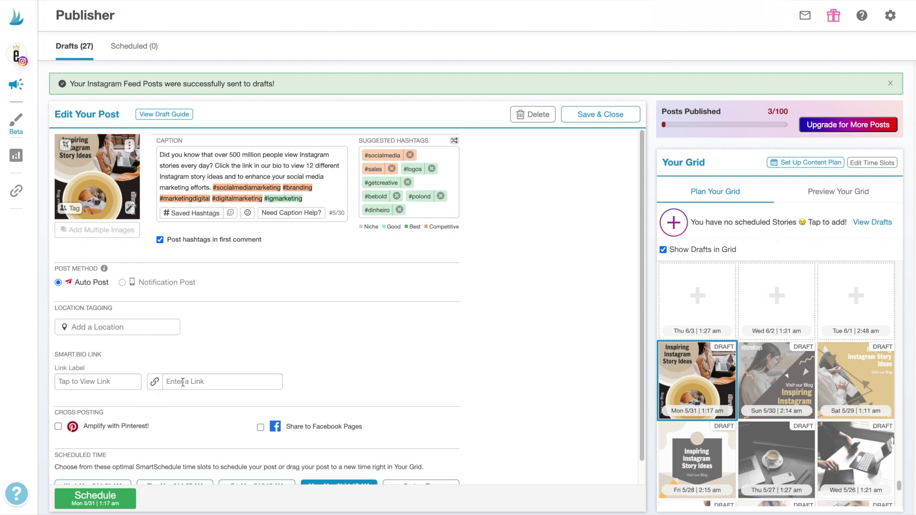
- Add a 'Read More' bio link pointing to the pasted blog post URL
click(89, 382)
text(Read )
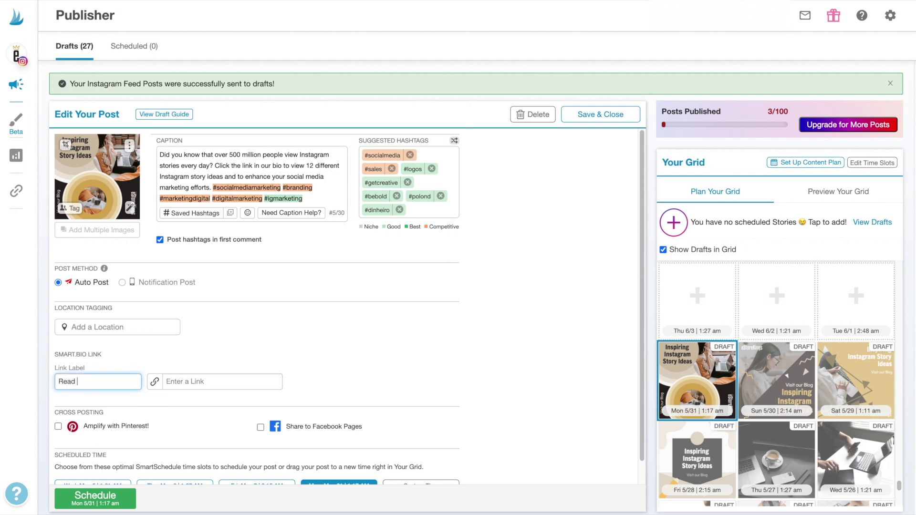
text(More)
click(165, 382)
text(https://estorekings.com/twelve-instagram-story-ideas)
click(362, 371)
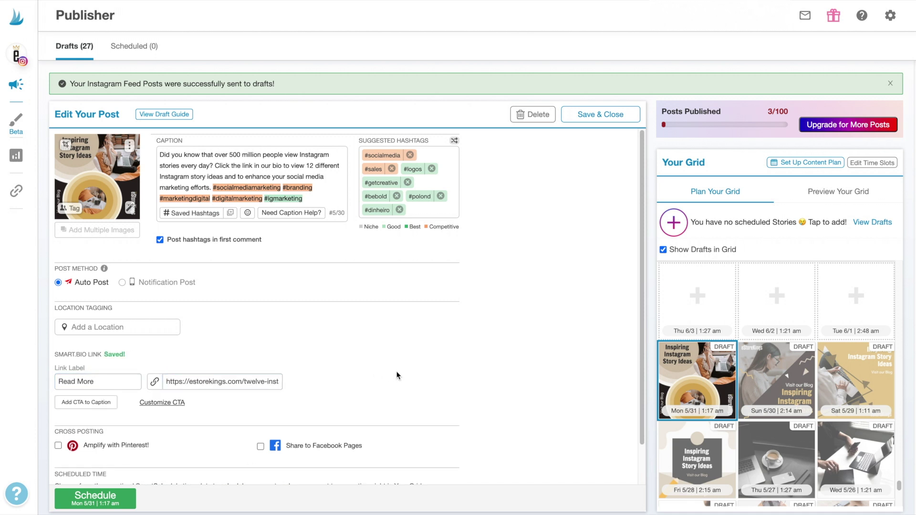
scroll(396, 376, down, 1)
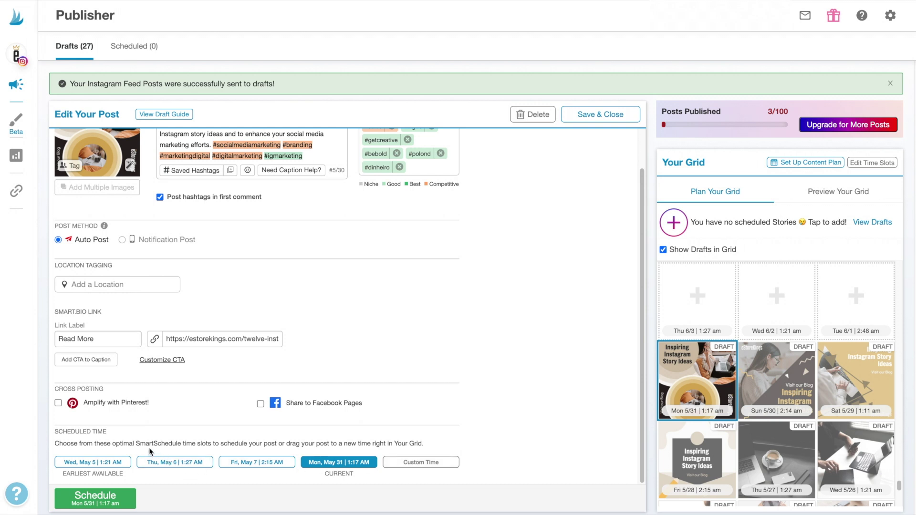
- Pick the Thu, May 6, 1:27 AM slot and schedule the post into the queue
click(175, 462)
scroll(773, 422, down, 10)
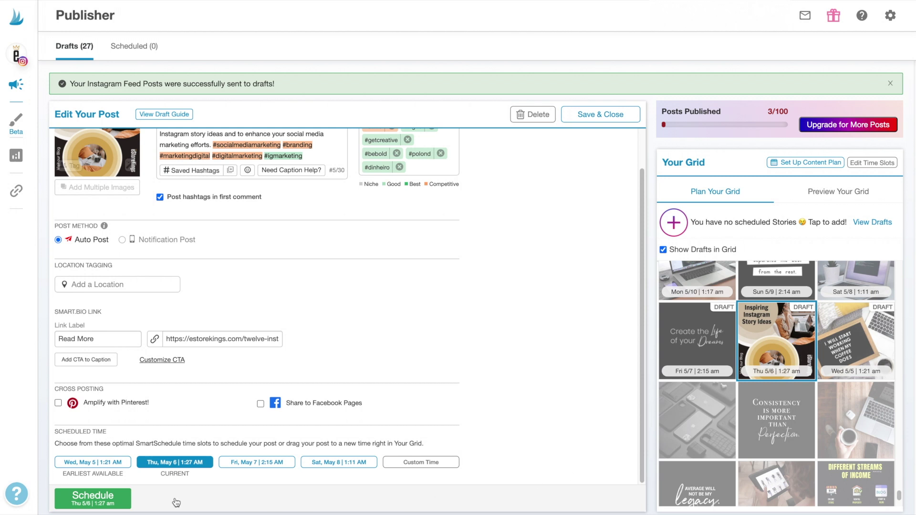
click(122, 502)
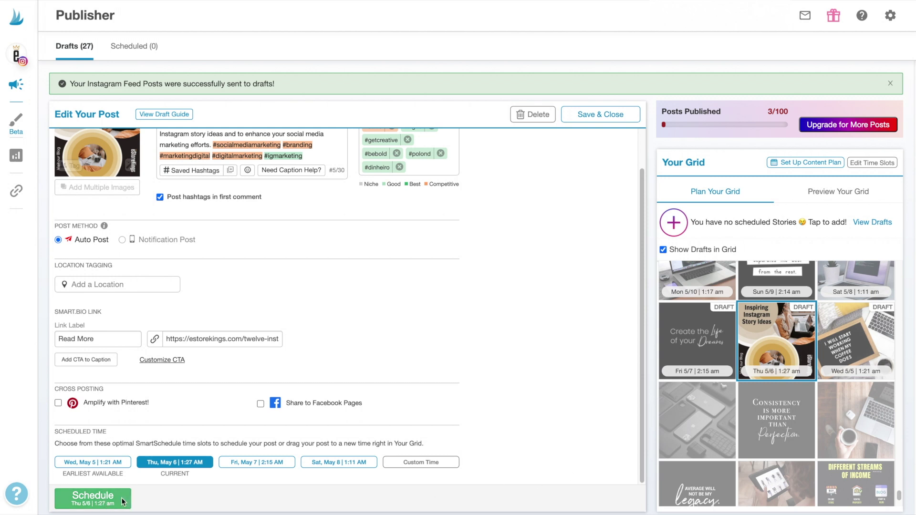